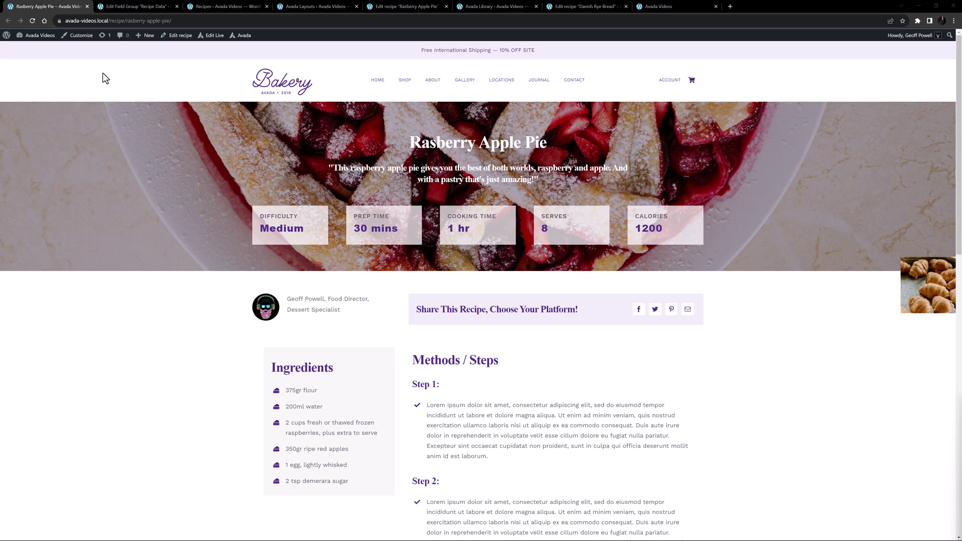
# Step: Review the Recipe Data field group, the recipes list, the Avada layouts and the published Rasberry Apple Pie recipe page
pyautogui.click(125, 6)
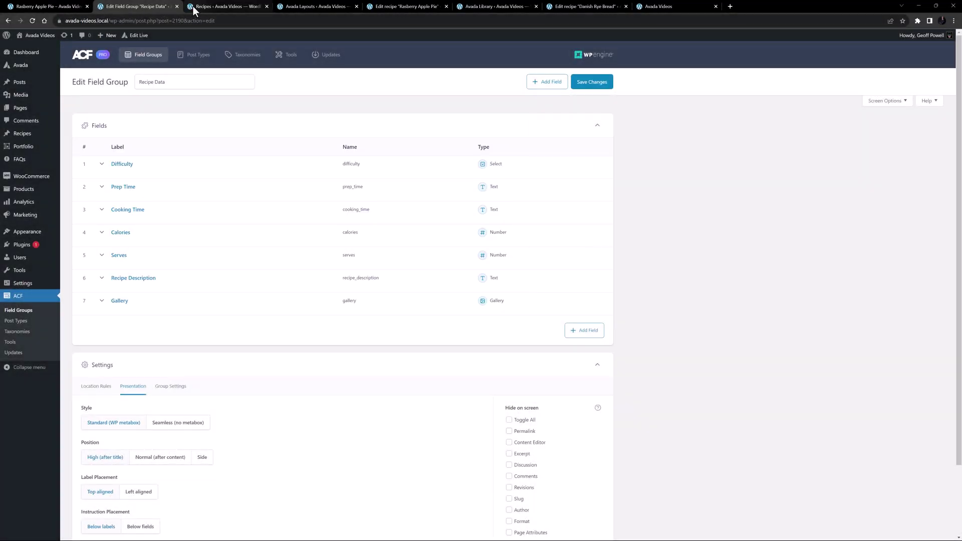
pyautogui.click(195, 7)
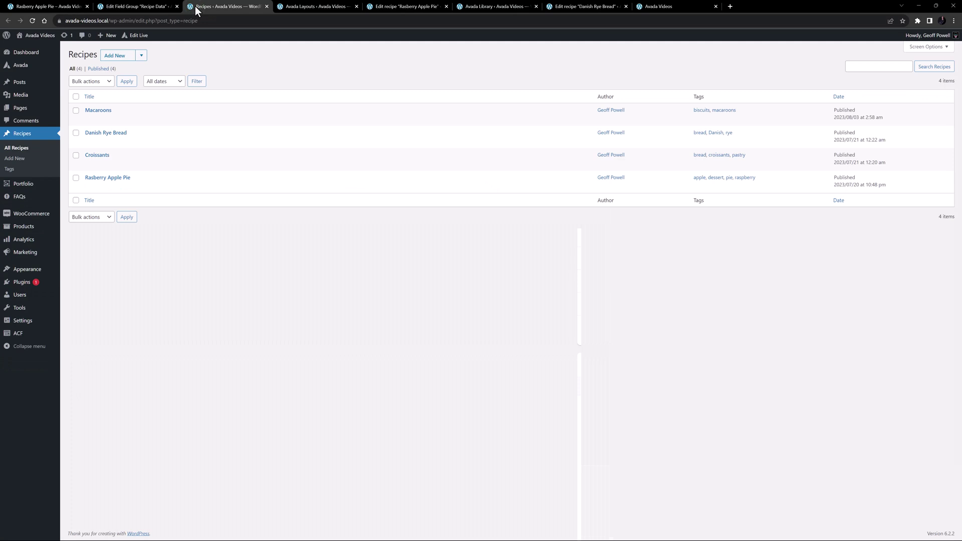
pyautogui.click(300, 6)
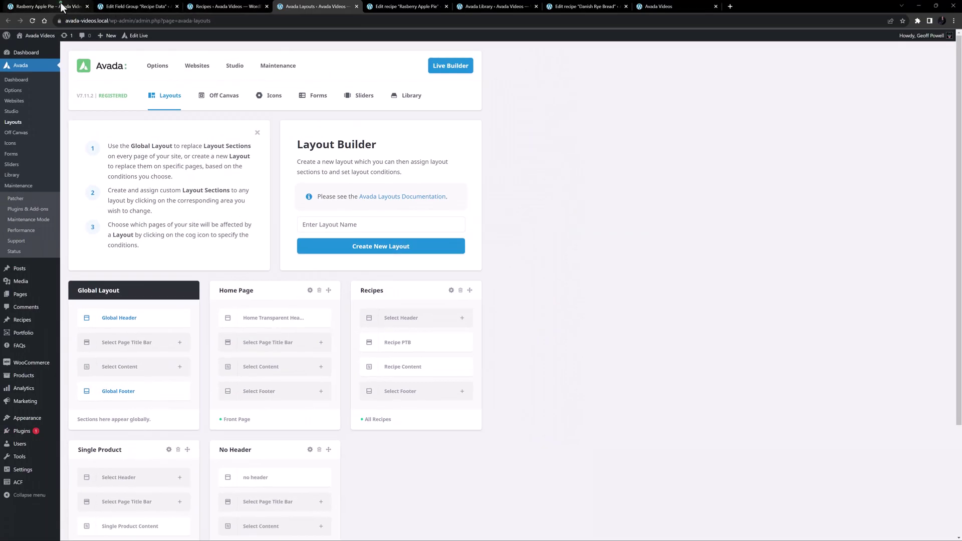
pyautogui.click(61, 7)
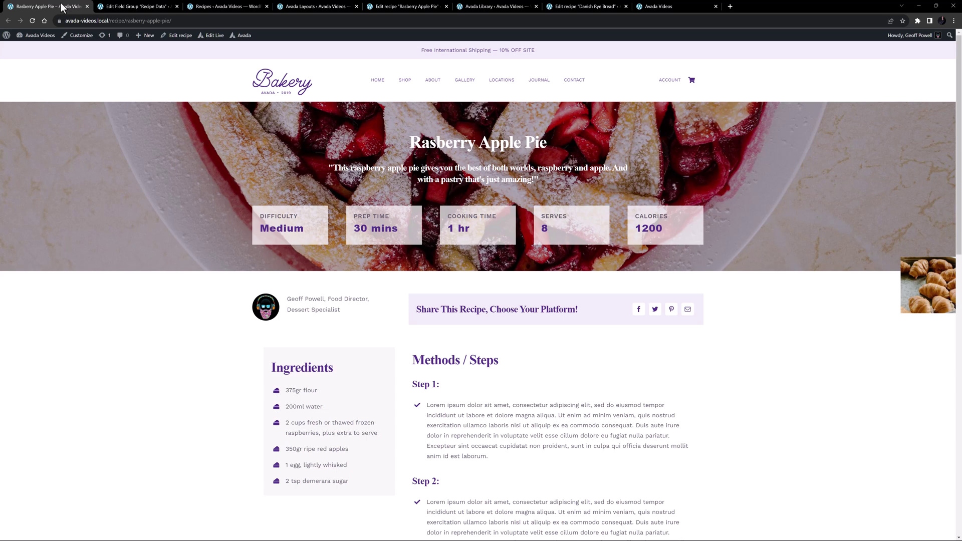
pyautogui.scroll(-5, 157, 344)
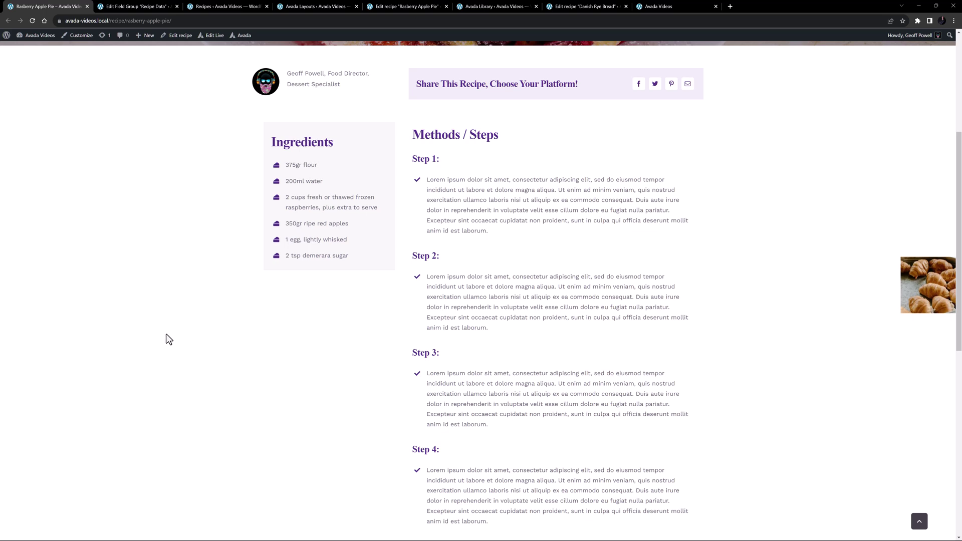
# Step: Add a Repeater field labelled Ingredients to the Recipe Data field group
pyautogui.click(135, 7)
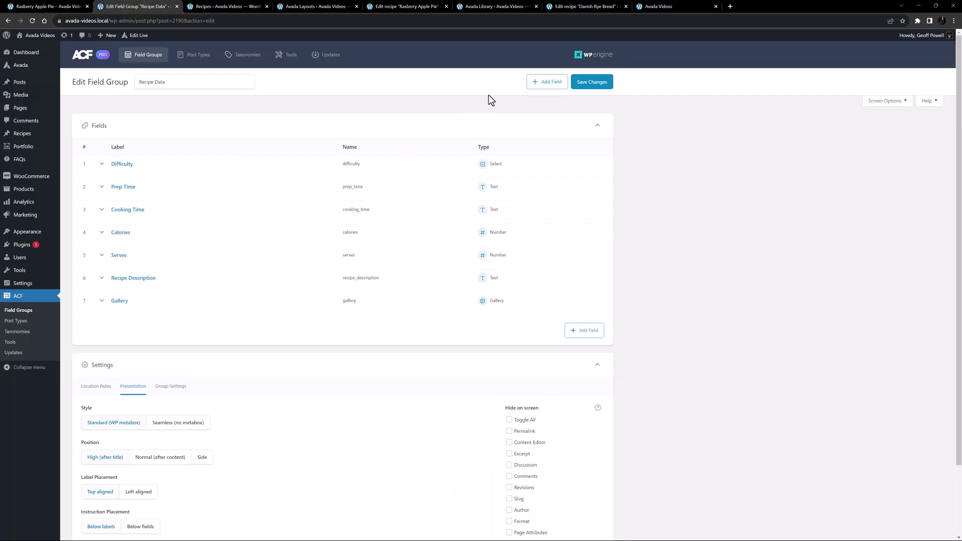
pyautogui.click(532, 83)
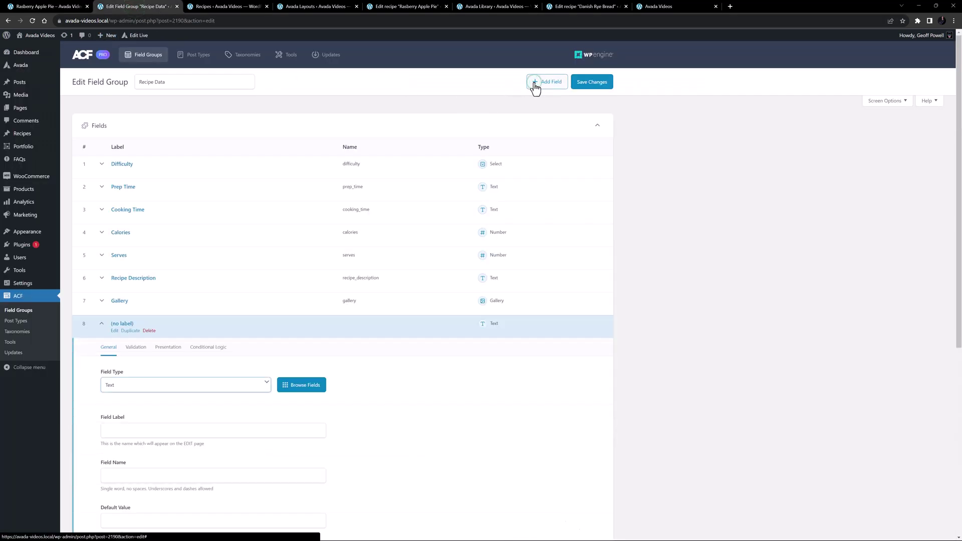
pyautogui.click(139, 387)
pyautogui.write('re')
pyautogui.click(128, 470)
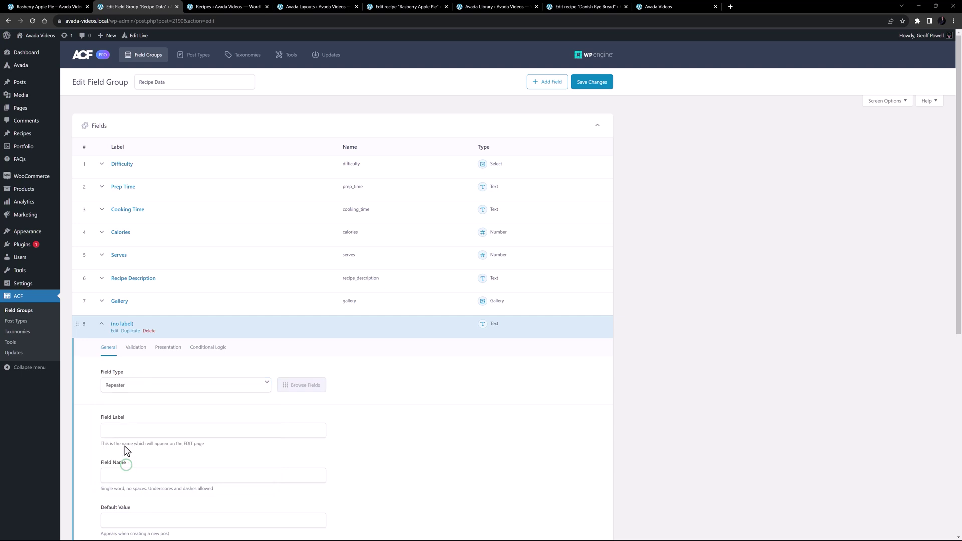
pyautogui.click(123, 429)
pyautogui.write('Ingredients')
pyautogui.press('Tab')
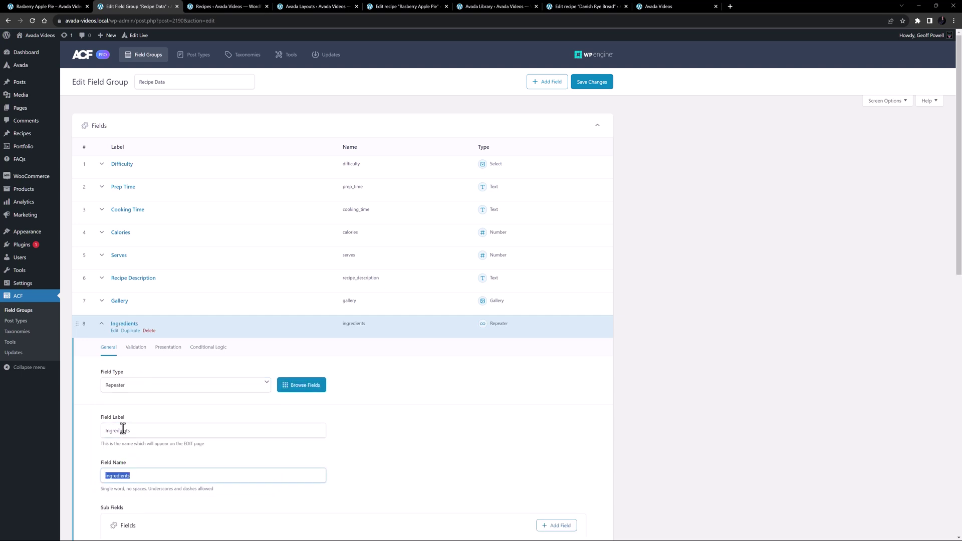
# Step: Add a Text sub field labelled Ingredient to the Ingredients repeater and collapse it
pyautogui.scroll(-3, 122, 429)
pyautogui.click(122, 430)
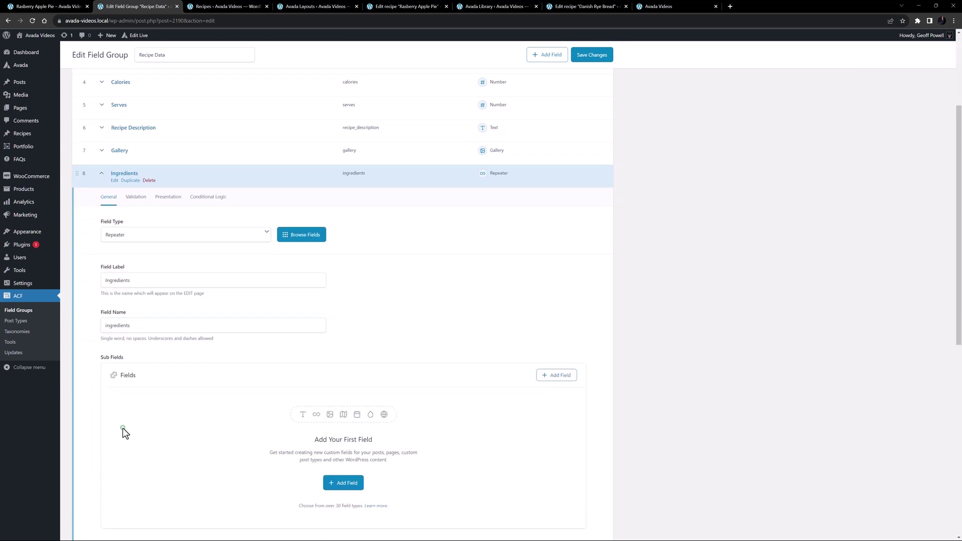
pyautogui.click(326, 482)
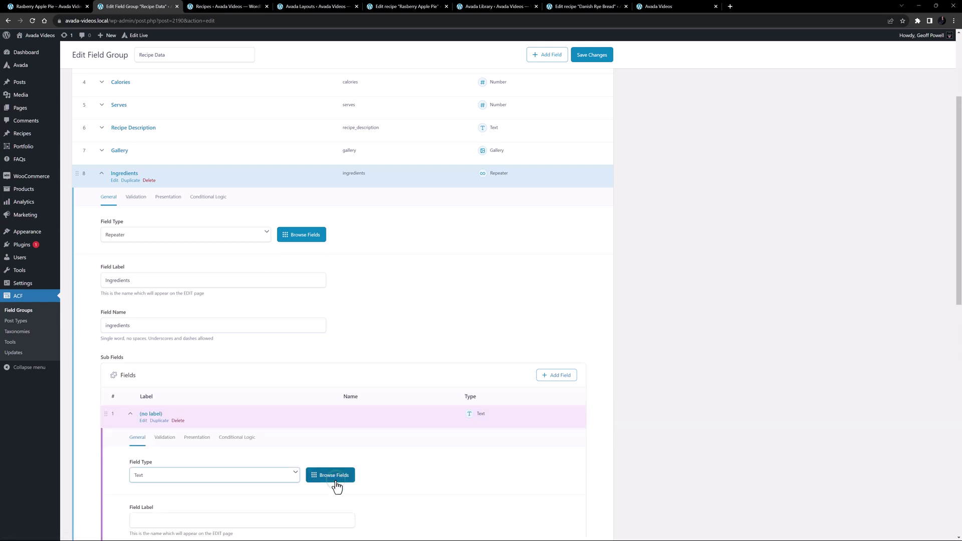
pyautogui.scroll(-3, 261, 489)
pyautogui.click(155, 374)
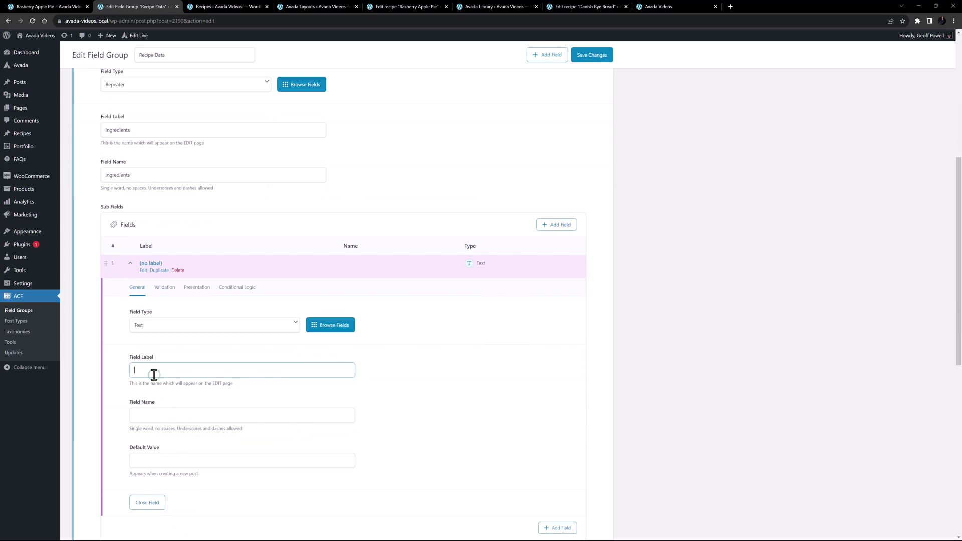
pyautogui.write('Ingredient')
pyautogui.press('Tab')
pyautogui.scroll(-3, 155, 373)
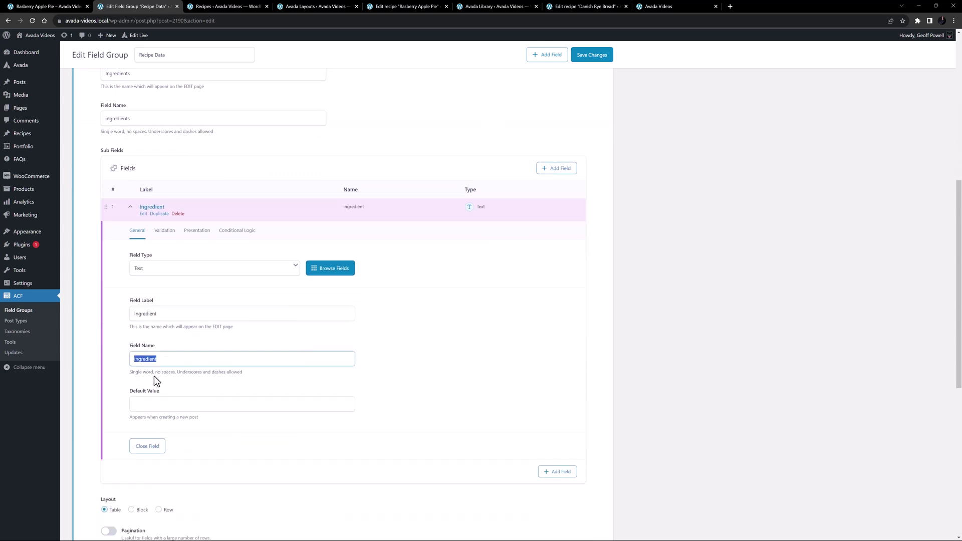
pyautogui.click(146, 356)
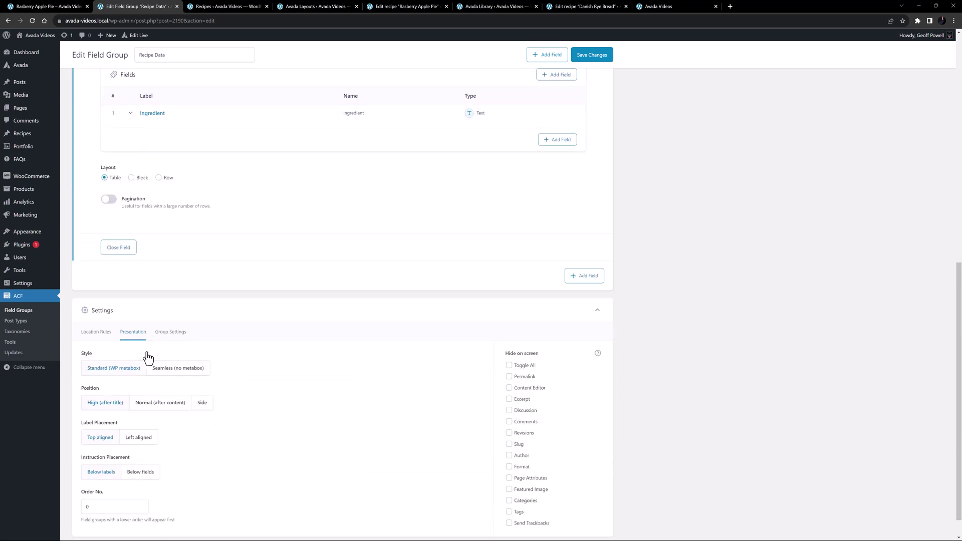
# Step: Add another Repeater field to the Recipe Data field group, labelled Method
pyautogui.click(551, 56)
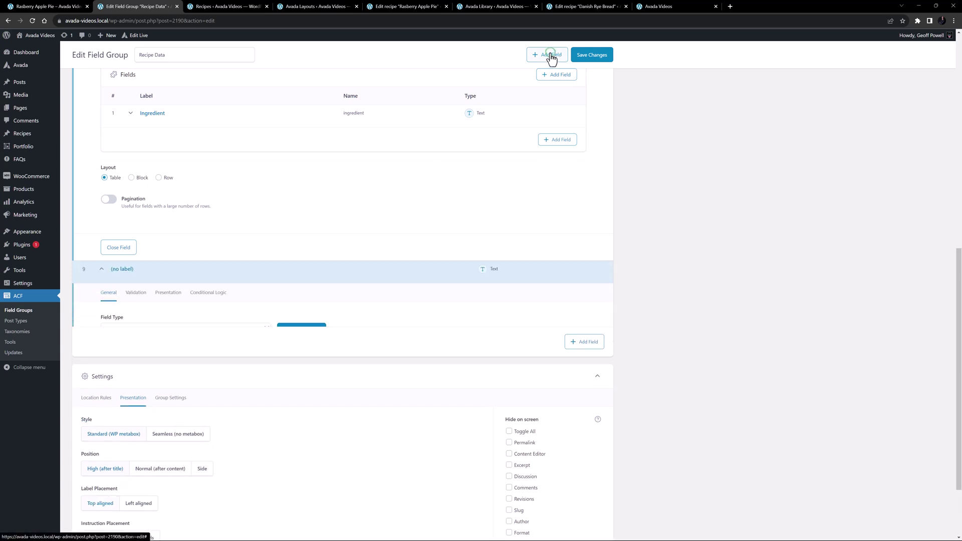
pyautogui.click(179, 331)
pyautogui.write('r')
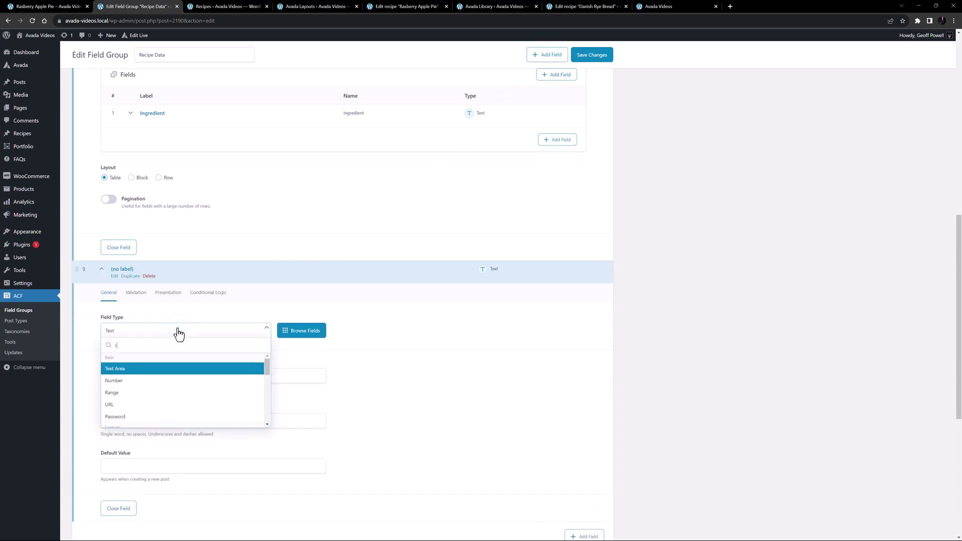
pyautogui.write('ep')
pyautogui.click(150, 369)
pyautogui.click(146, 375)
pyautogui.write('Method')
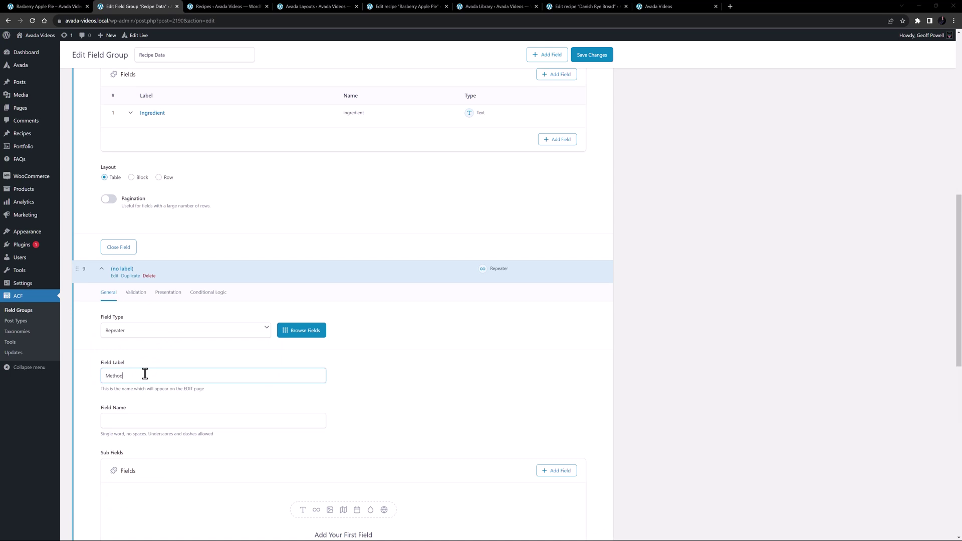
pyautogui.press('Tab')
# Step: Add a Text sub field labelled Title to the Method repeater and collapse it
pyautogui.scroll(-3, 146, 393)
pyautogui.click(344, 429)
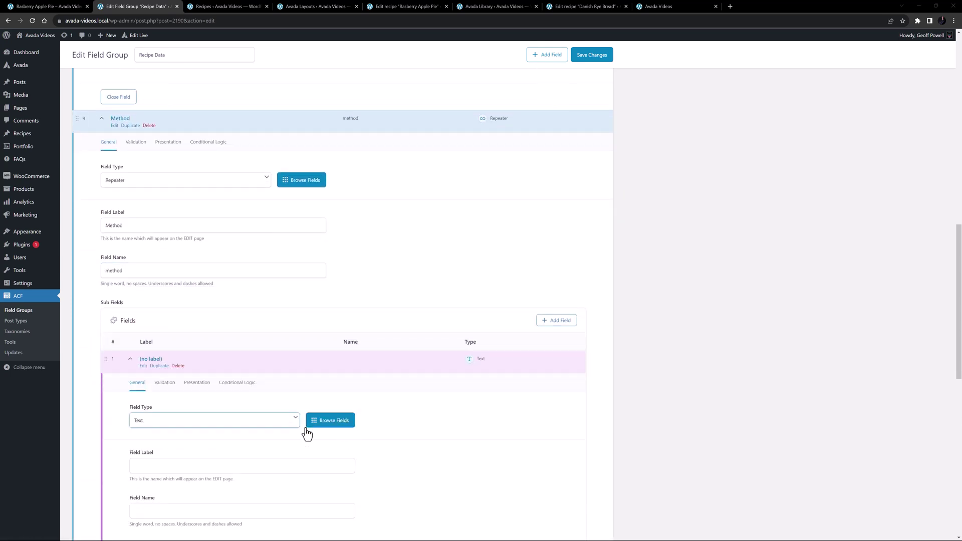
pyautogui.click(155, 465)
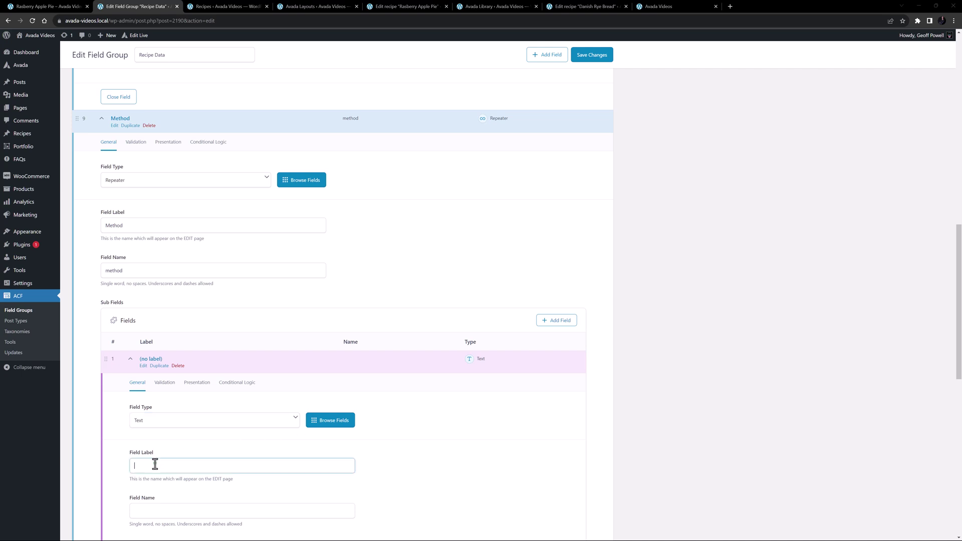
pyautogui.write('Title')
pyautogui.press('Tab')
pyautogui.scroll(-2, 155, 465)
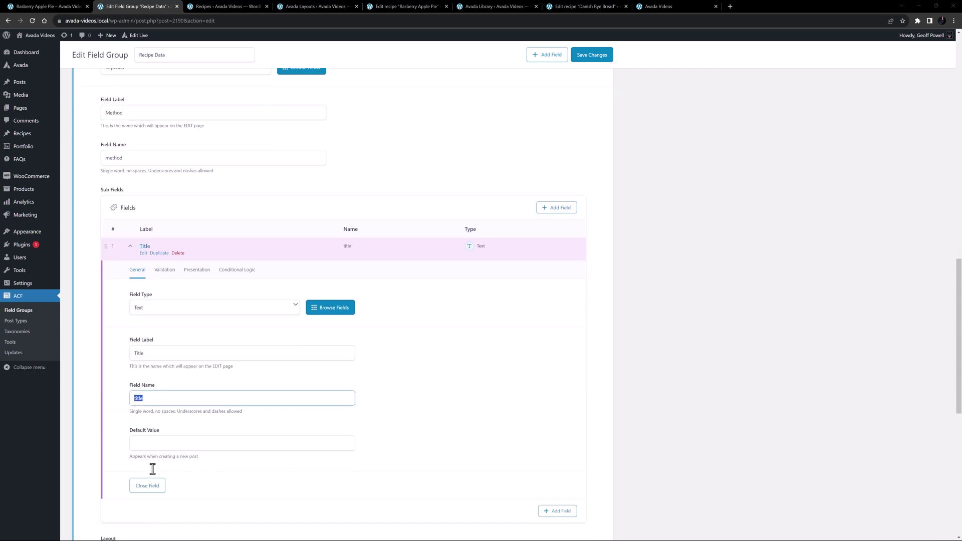
pyautogui.click(145, 484)
# Step: Add a WYSIWYG Editor sub field labelled Content to the Method repeater and collapse it
pyautogui.click(558, 273)
pyautogui.click(143, 331)
pyautogui.write('wy')
pyautogui.click(140, 369)
pyautogui.click(142, 376)
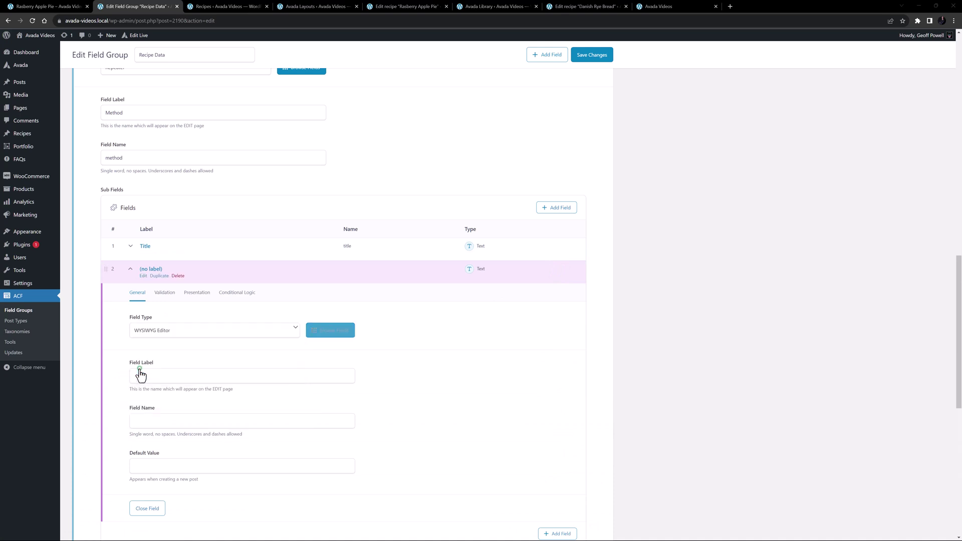
pyautogui.write('Content')
pyautogui.press('Tab')
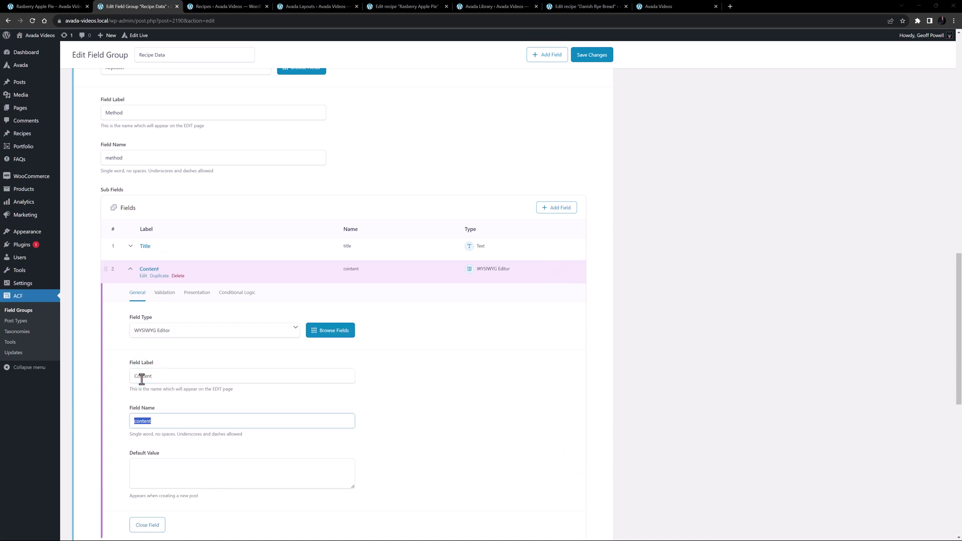
pyautogui.click(145, 525)
# Step: Add an Image sub field labelled Image to the Method repeater, then save the Recipe Data field group
pyautogui.click(556, 295)
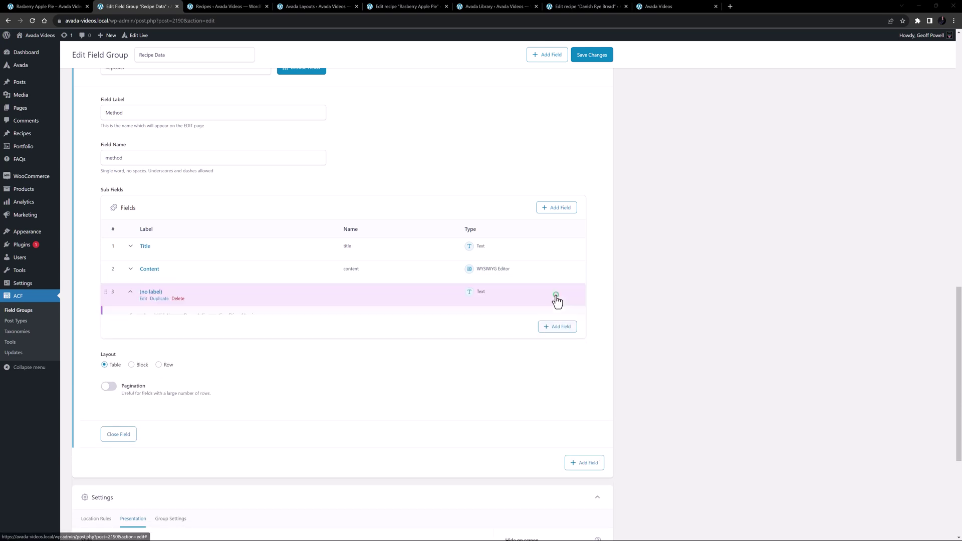
pyautogui.click(192, 360)
pyautogui.write('image')
pyautogui.click(156, 390)
pyautogui.click(148, 399)
pyautogui.write('Image')
pyautogui.press('Tab')
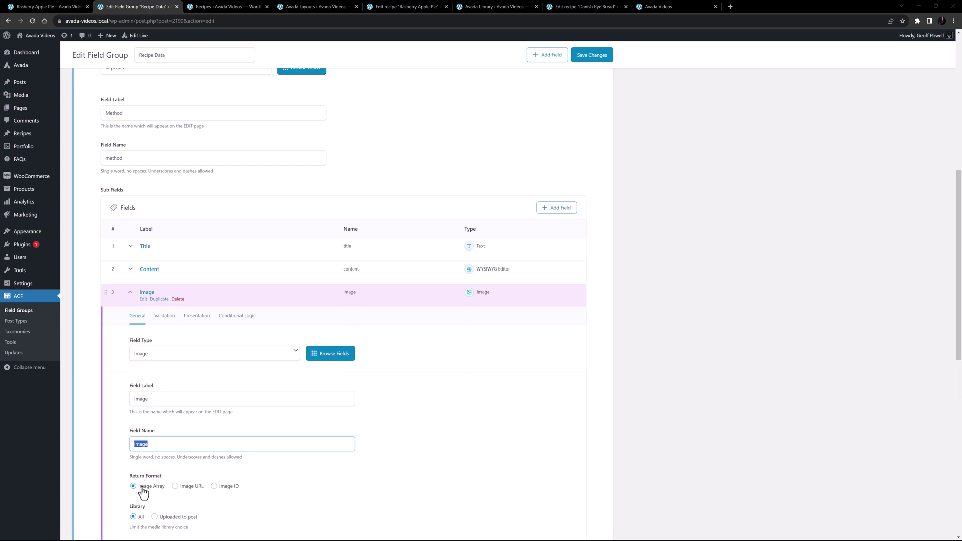
pyautogui.click(198, 319)
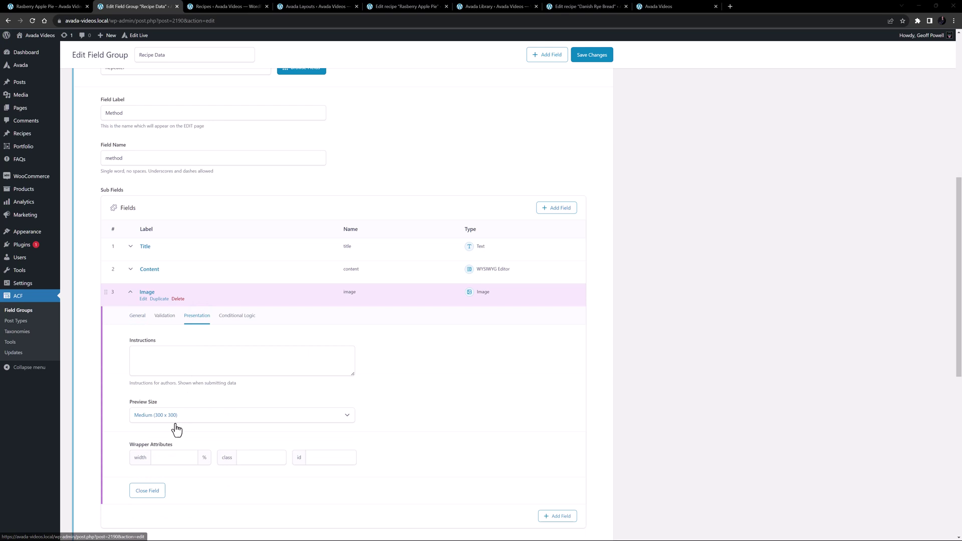
pyautogui.scroll(-2, 200, 421)
pyautogui.click(149, 382)
pyautogui.scroll(5, 502, 200)
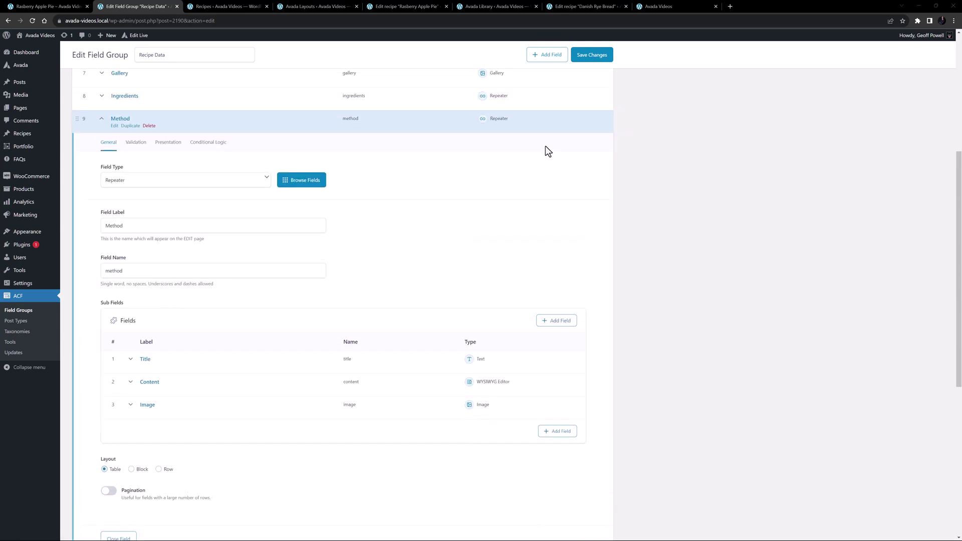
pyautogui.click(591, 56)
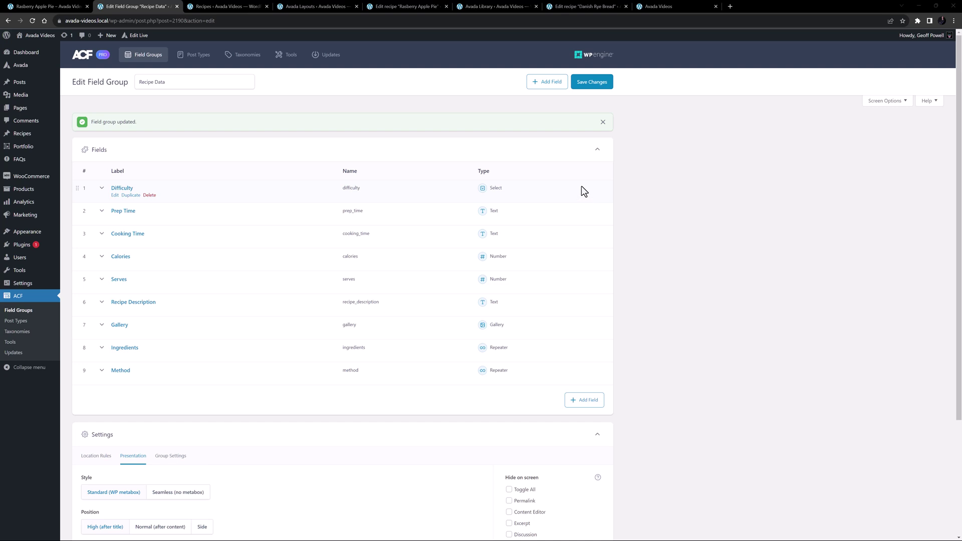
# Step: Delete the container with the static ingredients and steps from the Rasberry Apple Pie recipe and update the recipe
pyautogui.click(404, 6)
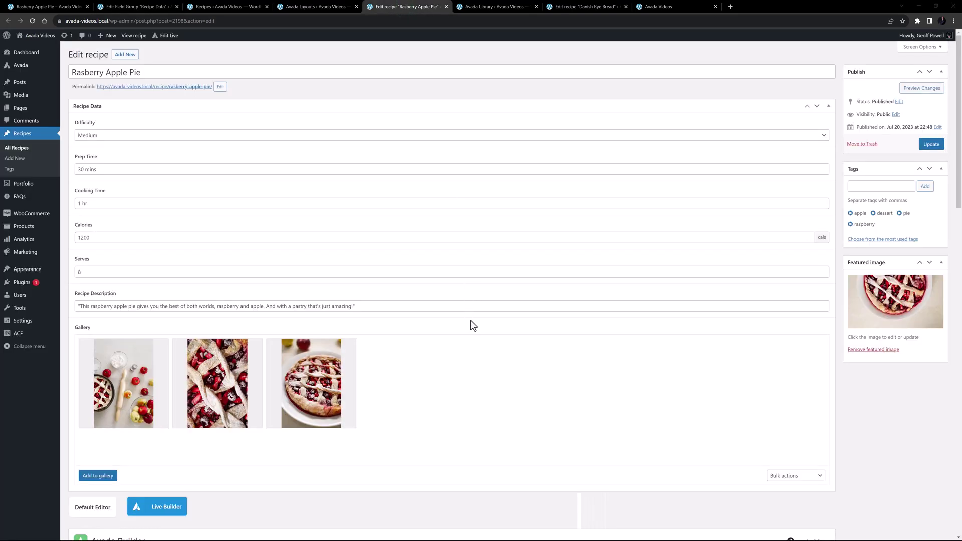
pyautogui.scroll(-5, 471, 321)
pyautogui.scroll(-4, 471, 329)
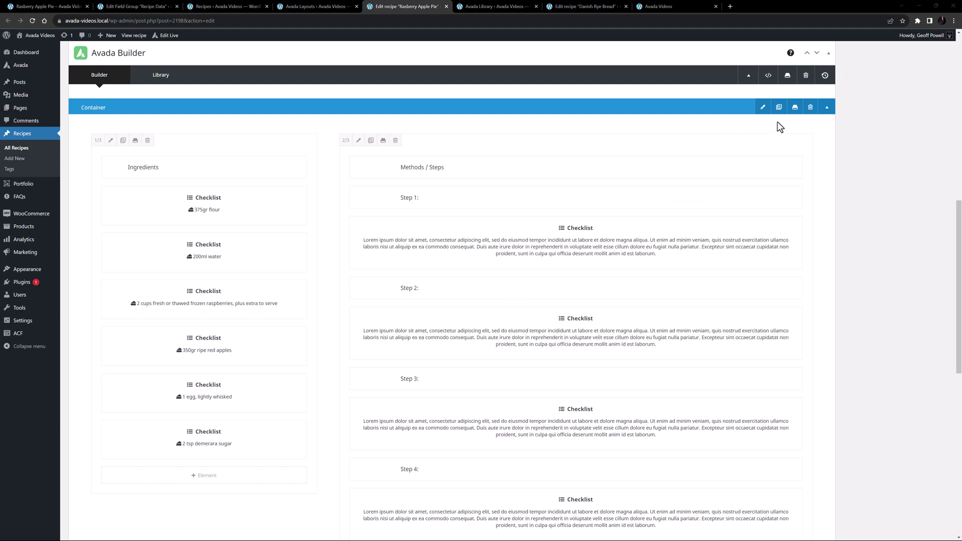
pyautogui.click(810, 111)
pyautogui.scroll(5, 705, 232)
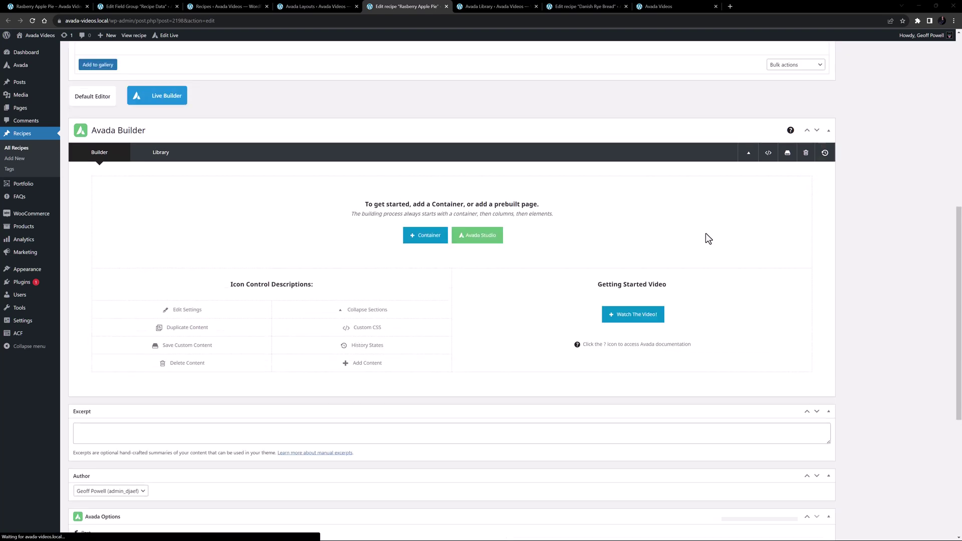
pyautogui.scroll(4, 703, 236)
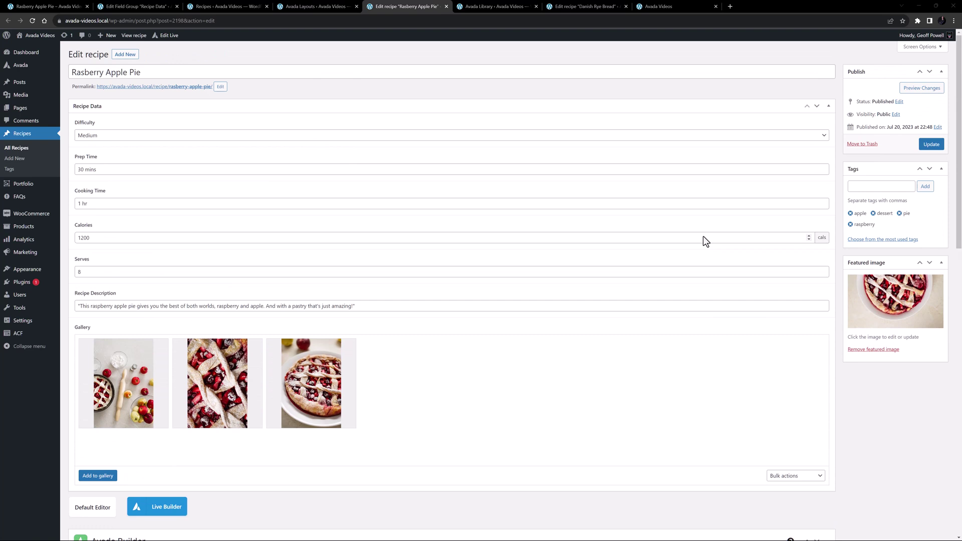
pyautogui.click(928, 145)
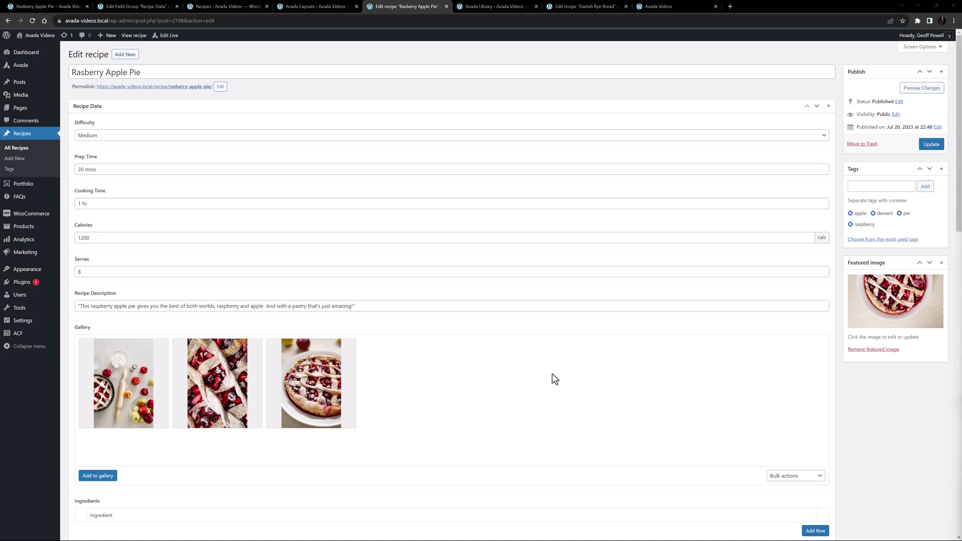
# Step: Review the recipe's Ingredients and Method repeater rows, then switch to the Avada Layouts page
pyautogui.scroll(-5, 553, 375)
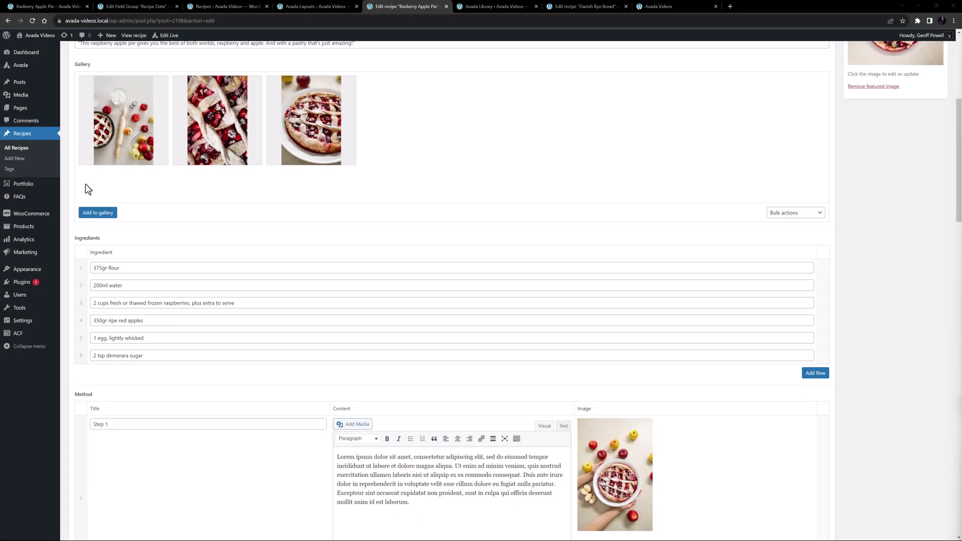
pyautogui.scroll(-4, 85, 185)
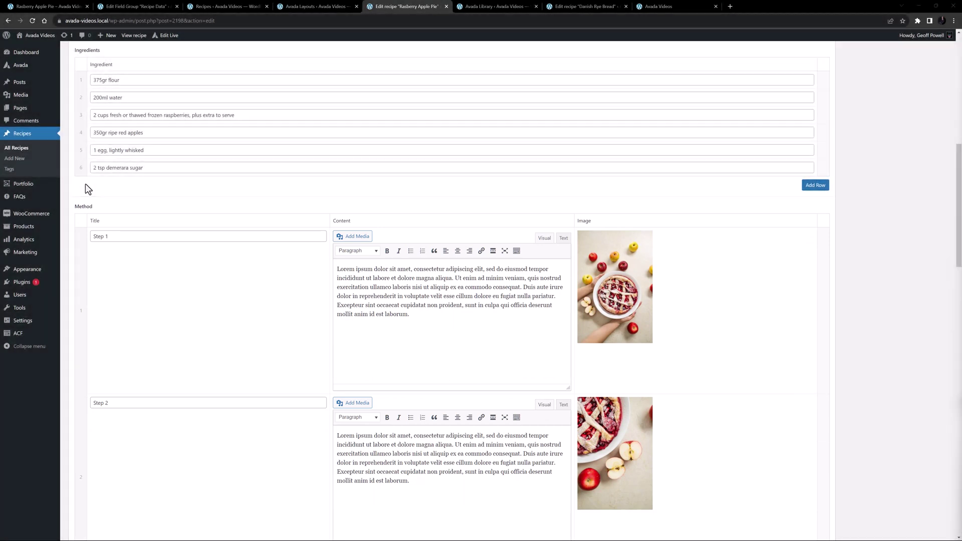
pyautogui.click(310, 6)
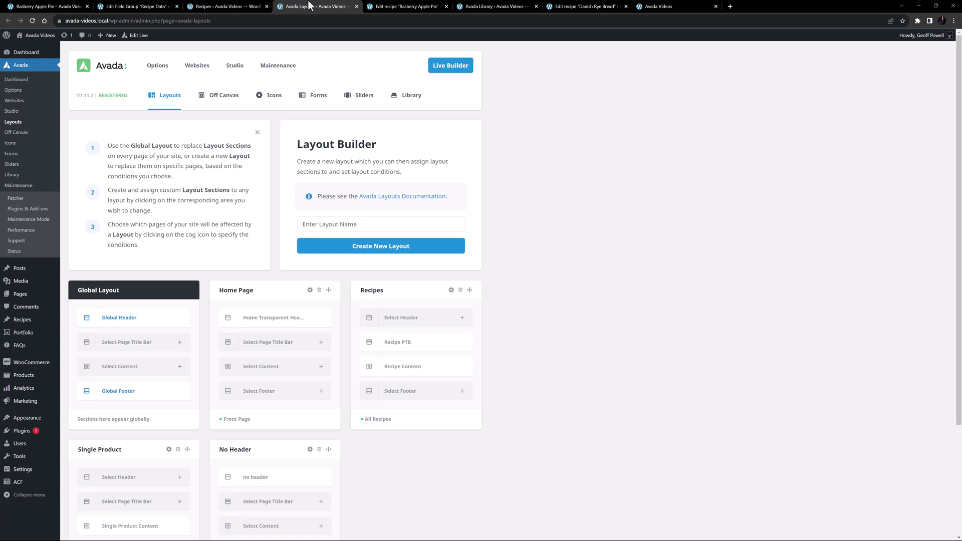
# Step: Open the Recipes layout's Recipe Content section for editing and move the Pagination element into the Gallery container above the gallery
pyautogui.click(452, 367)
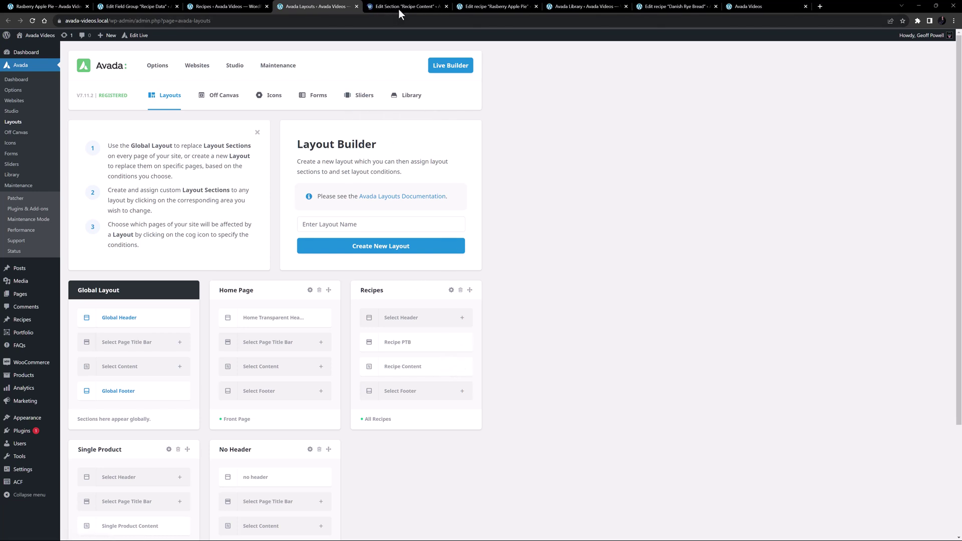
pyautogui.click(399, 8)
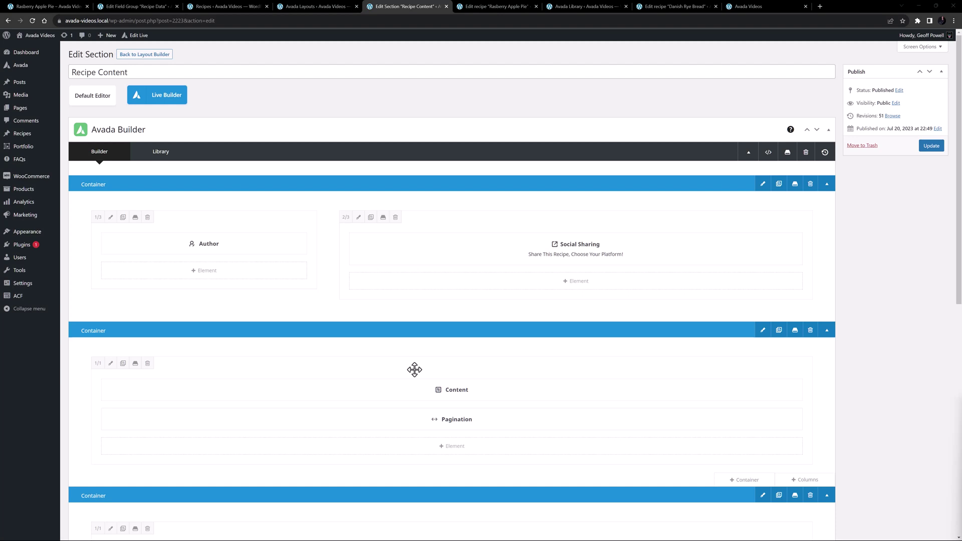
pyautogui.scroll(-3, 415, 370)
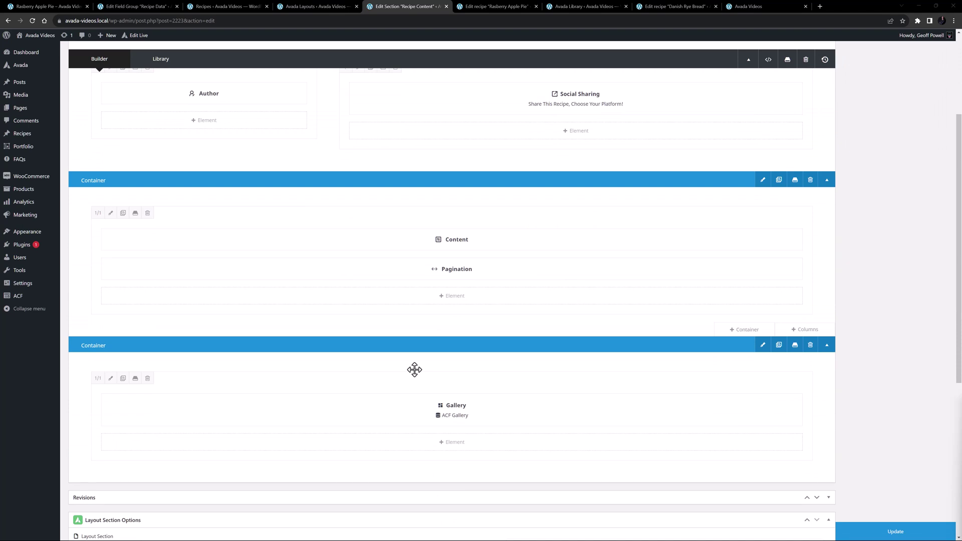
pyautogui.moveTo(419, 276); pyautogui.dragTo(417, 378)
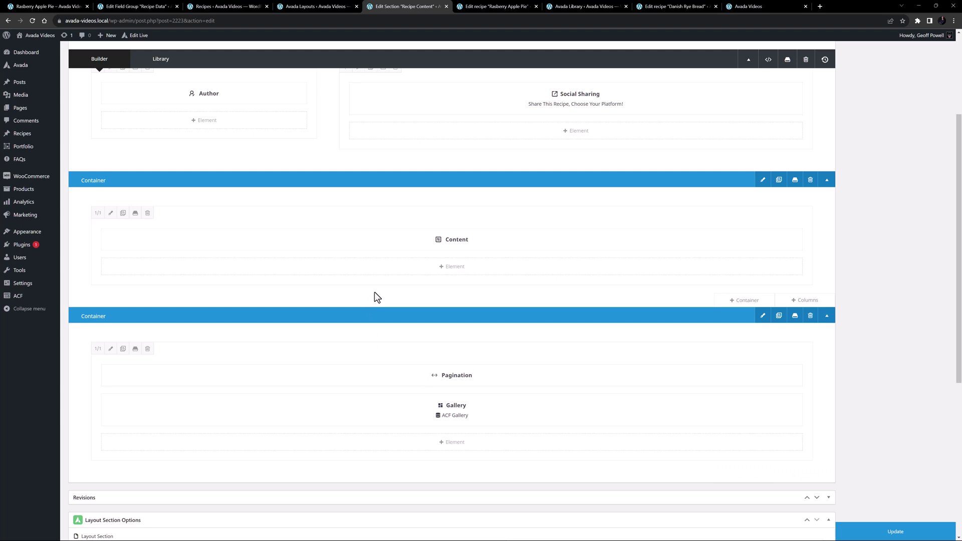
# Step: Delete the container holding the Content element and insert a new 1/4, 1/2, 1/4 column container in its place
pyautogui.click(810, 180)
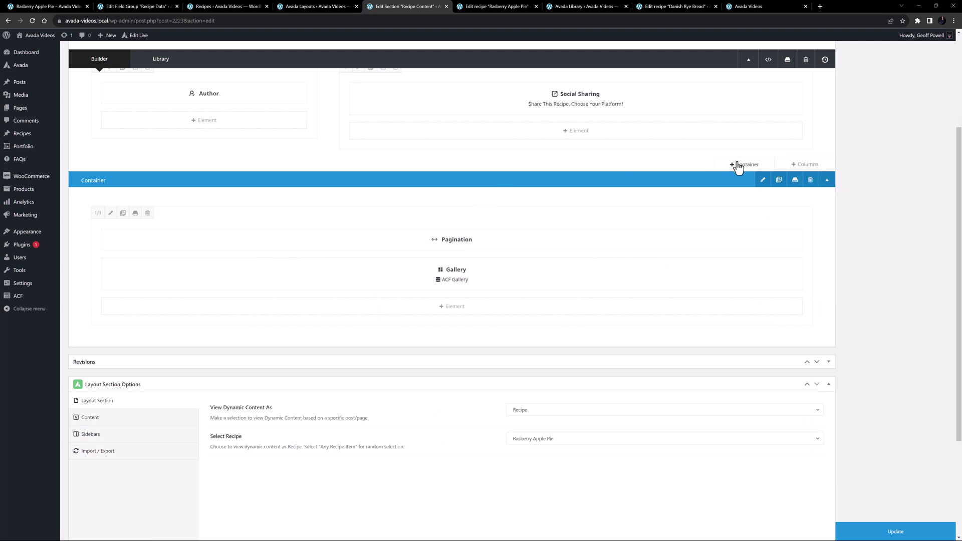
pyautogui.click(739, 167)
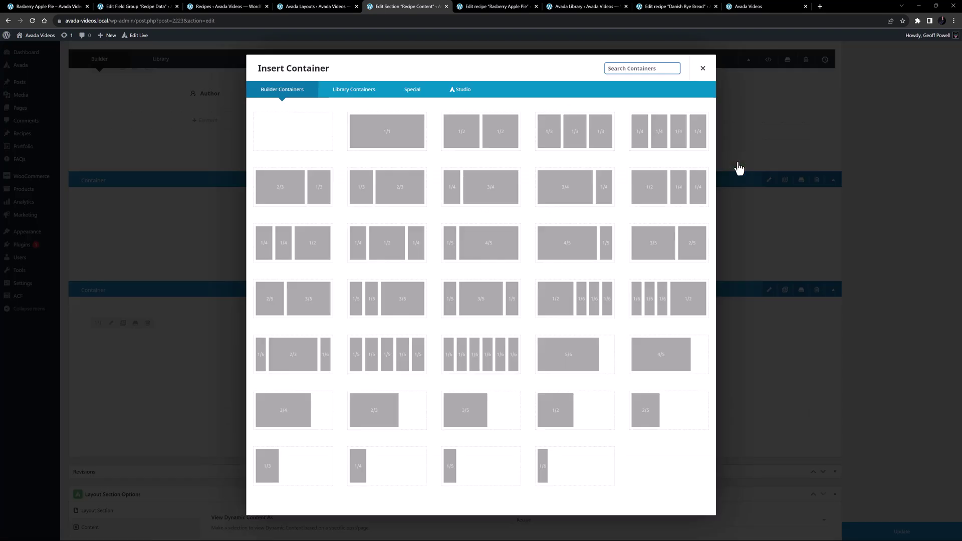
pyautogui.click(384, 247)
# Step: Add a Title element reading Ingredients with an H2 heading tag to the new container's first column
pyautogui.click(173, 237)
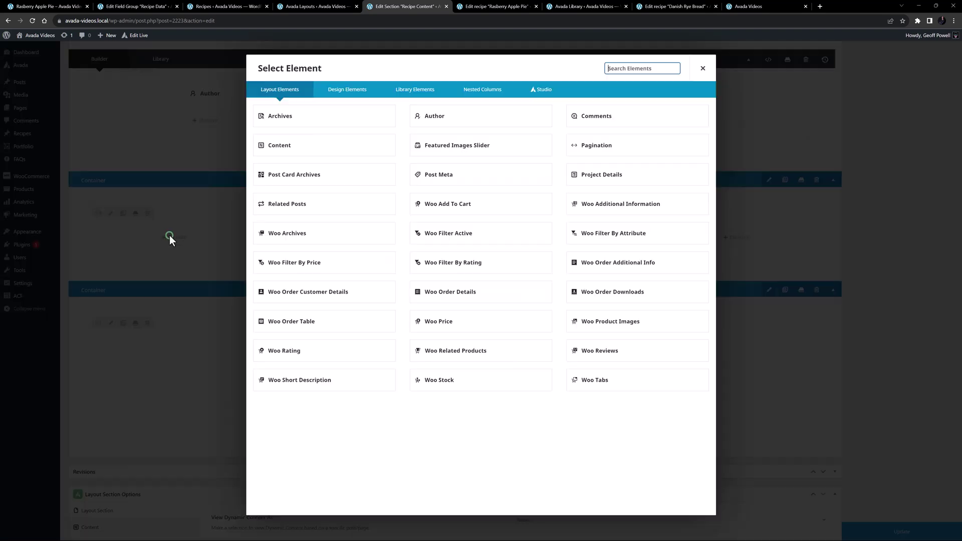
pyautogui.click(346, 90)
pyautogui.scroll(-5, 401, 351)
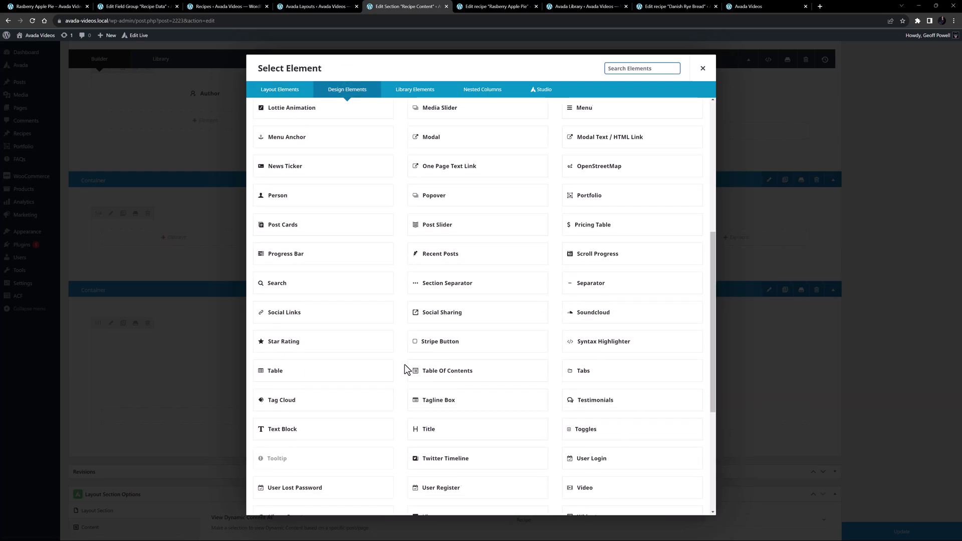
pyautogui.click(423, 430)
pyautogui.hotkey('ctrl', 'a')
pyautogui.write('Ingredients')
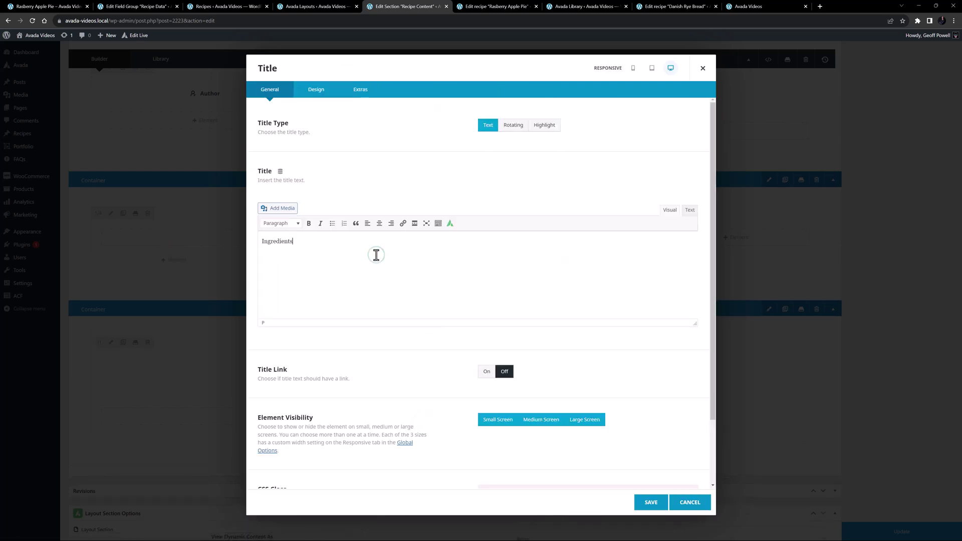
pyautogui.click(316, 89)
pyautogui.click(496, 174)
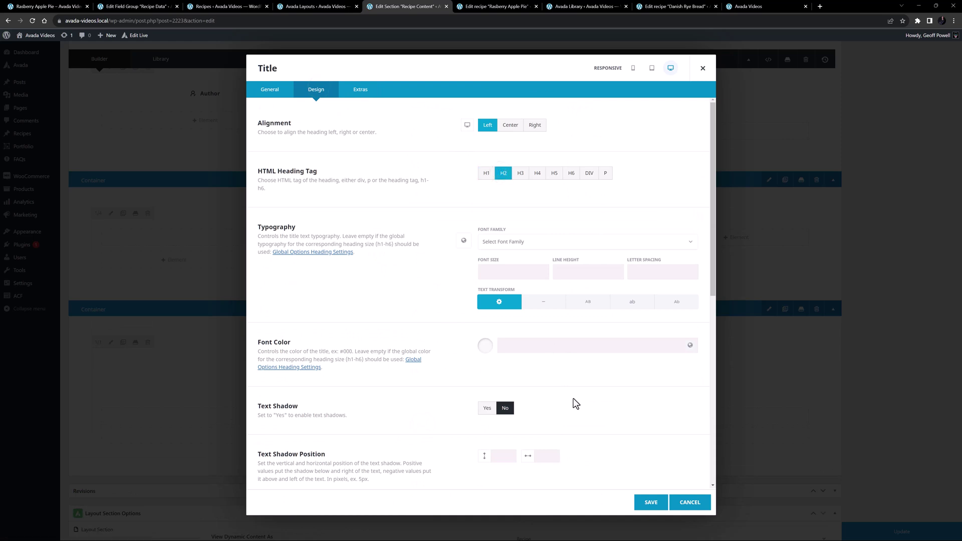
pyautogui.click(648, 504)
# Step: Add a Checklist element below the Ingredients title and source its items from the ACF Repeater field ingredients
pyautogui.click(176, 268)
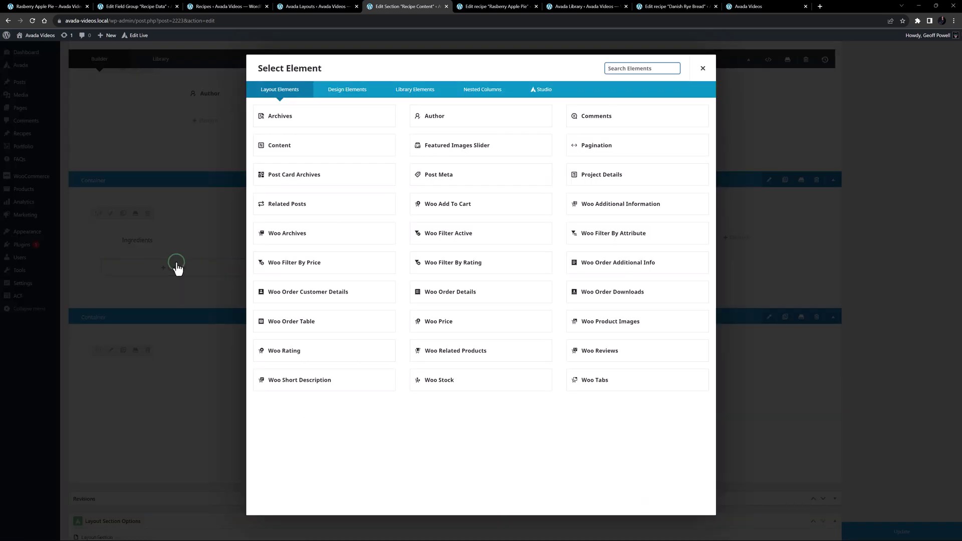
pyautogui.click(333, 95)
pyautogui.click(548, 185)
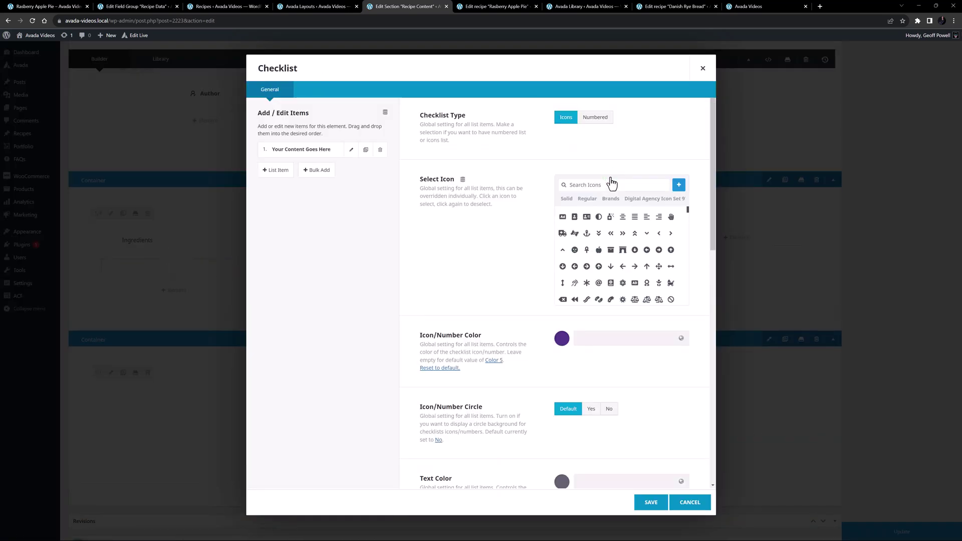
pyautogui.click(384, 115)
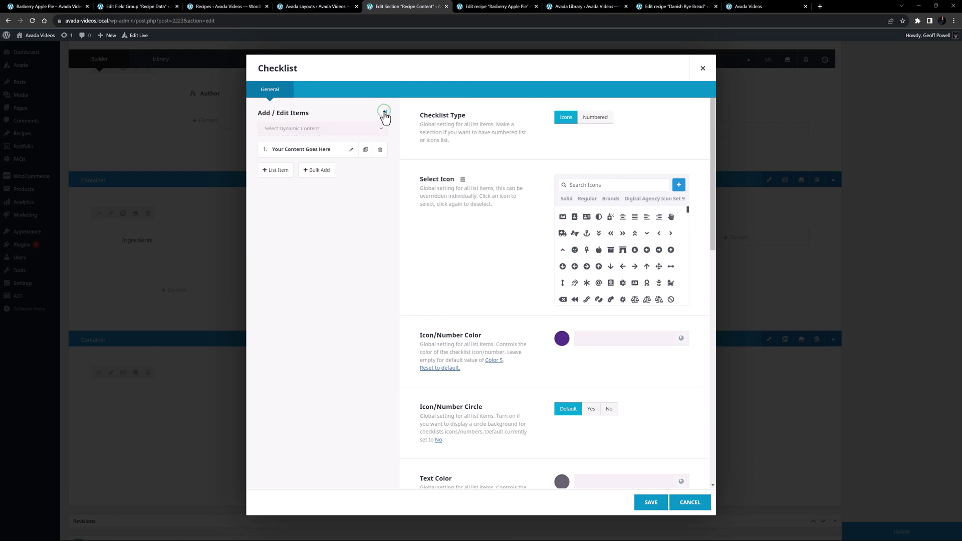
pyautogui.click(345, 128)
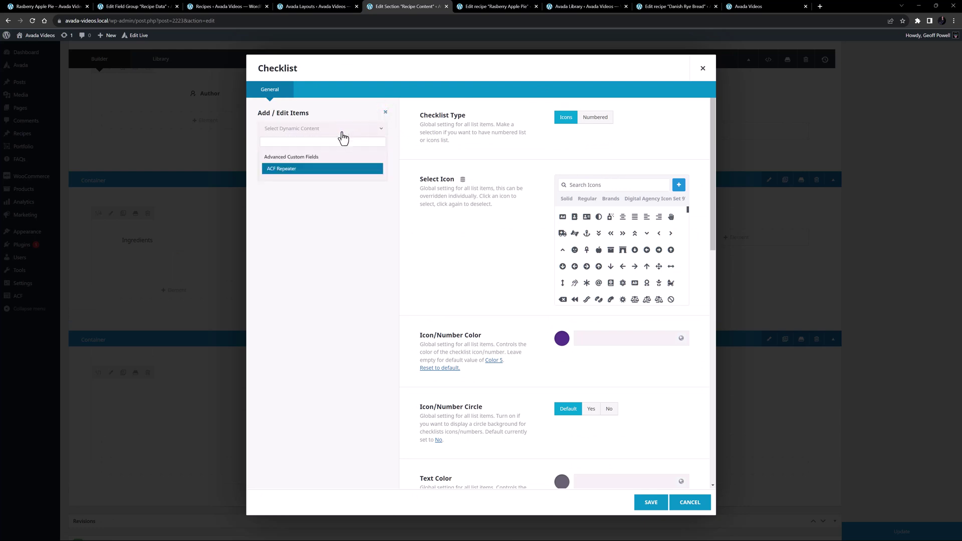
pyautogui.click(322, 169)
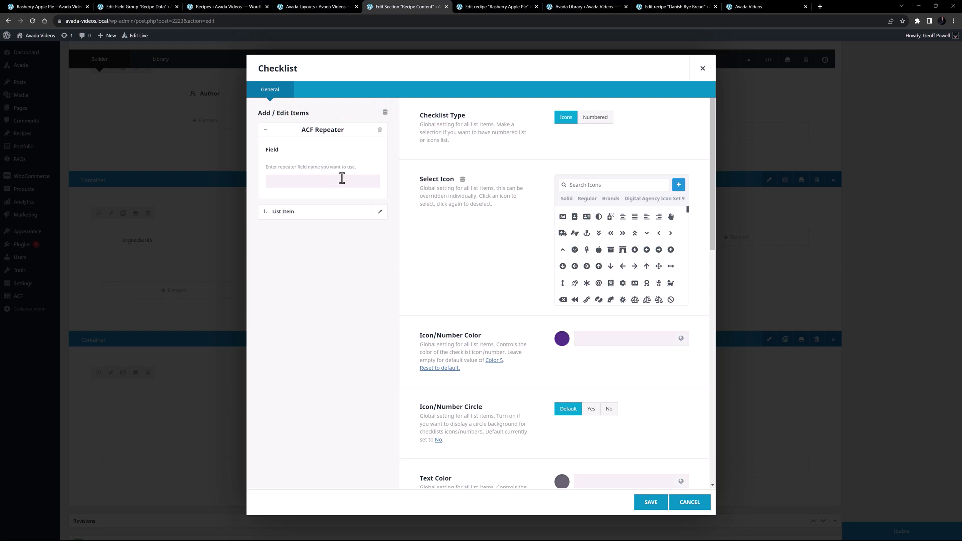
pyautogui.write('ingredients')
# Step: Set the checklist's list item content to the ACF Repeater Sub Field ingredient and save the item and the checklist
pyautogui.click(379, 214)
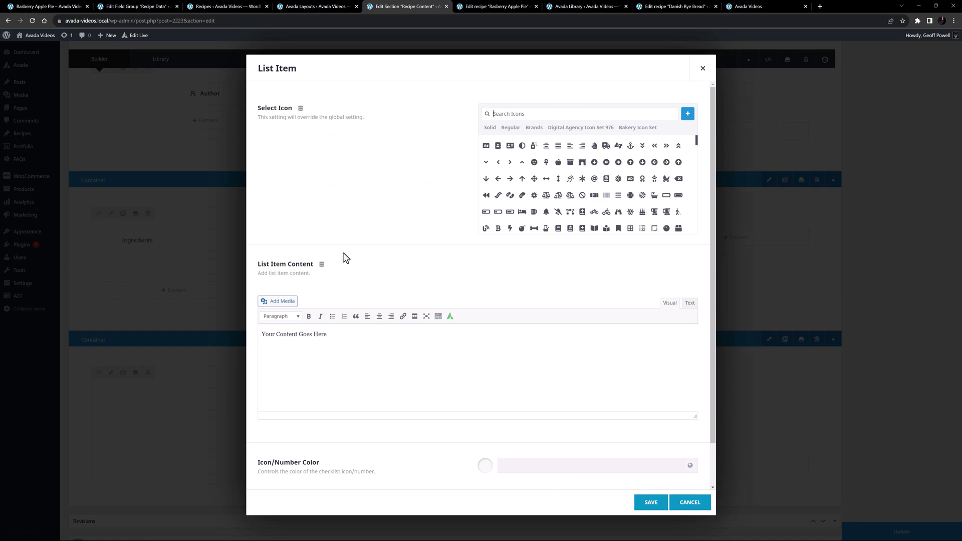
pyautogui.click(321, 265)
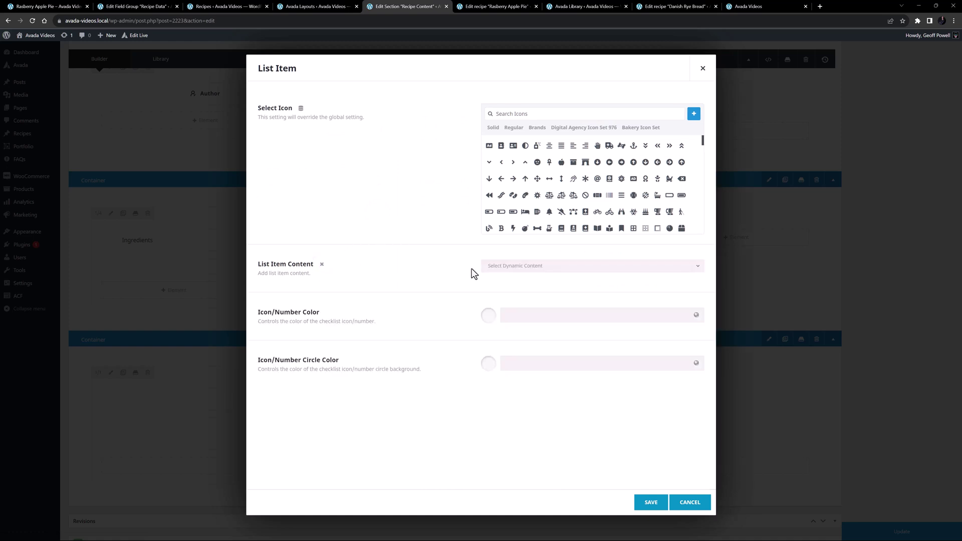
pyautogui.click(505, 270)
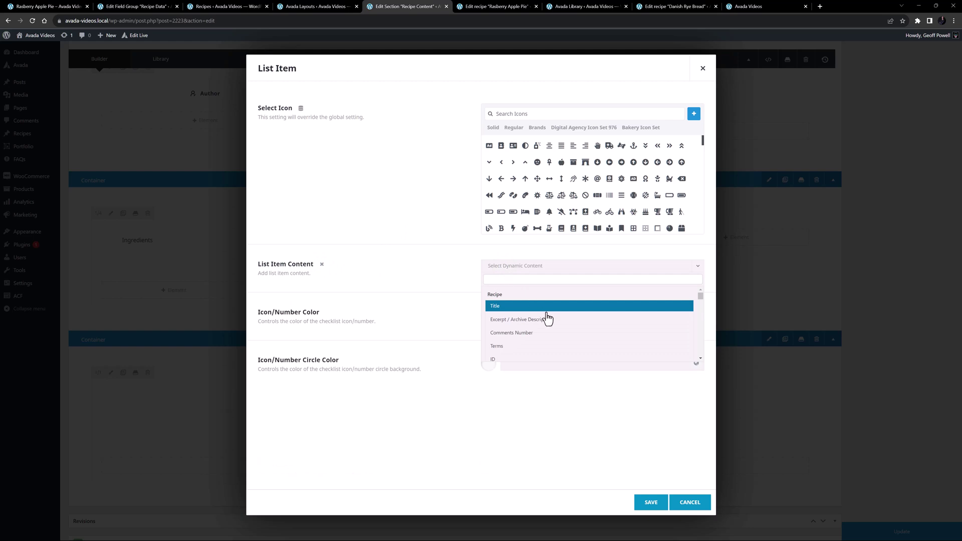
pyautogui.scroll(-5, 552, 320)
pyautogui.scroll(-3, 559, 320)
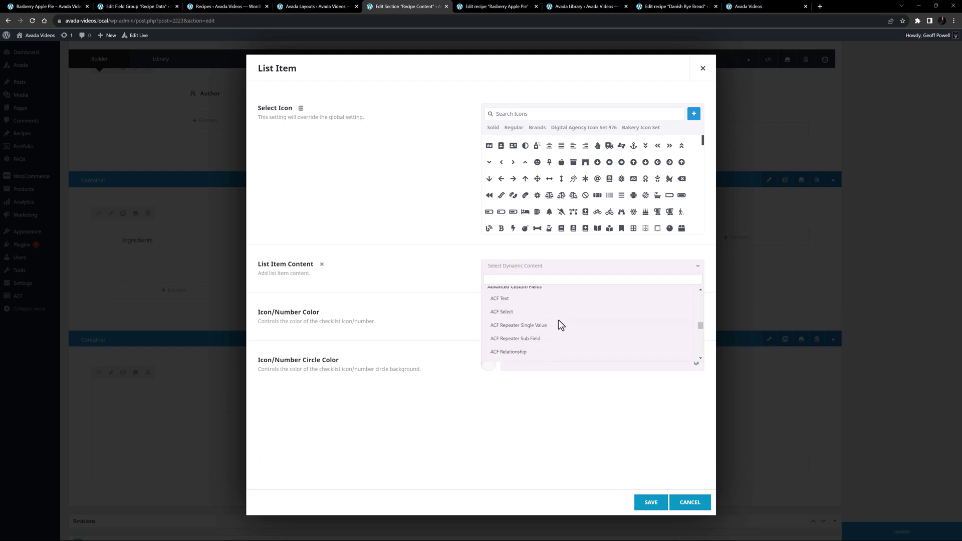
pyautogui.click(552, 331)
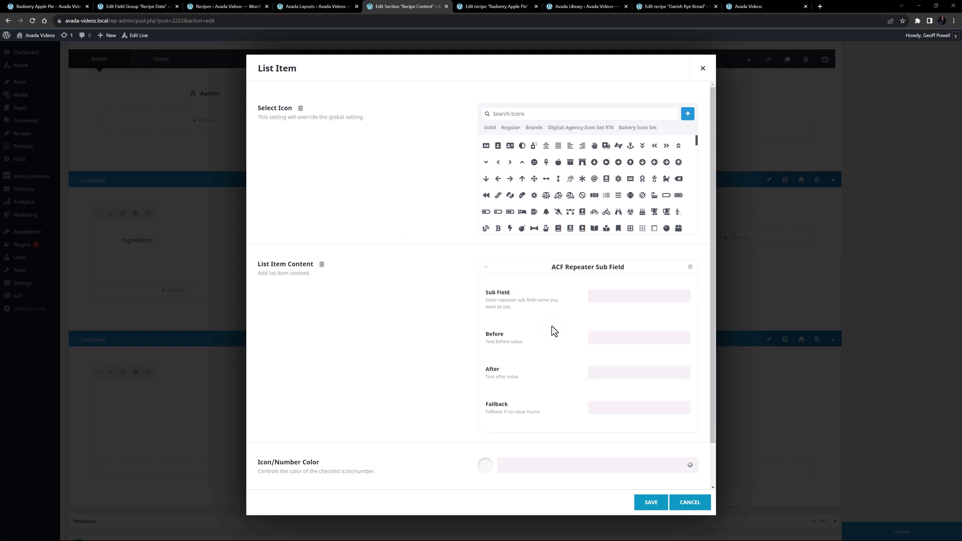
pyautogui.click(593, 294)
pyautogui.write('ingredient')
pyautogui.press('Tab')
pyautogui.click(649, 502)
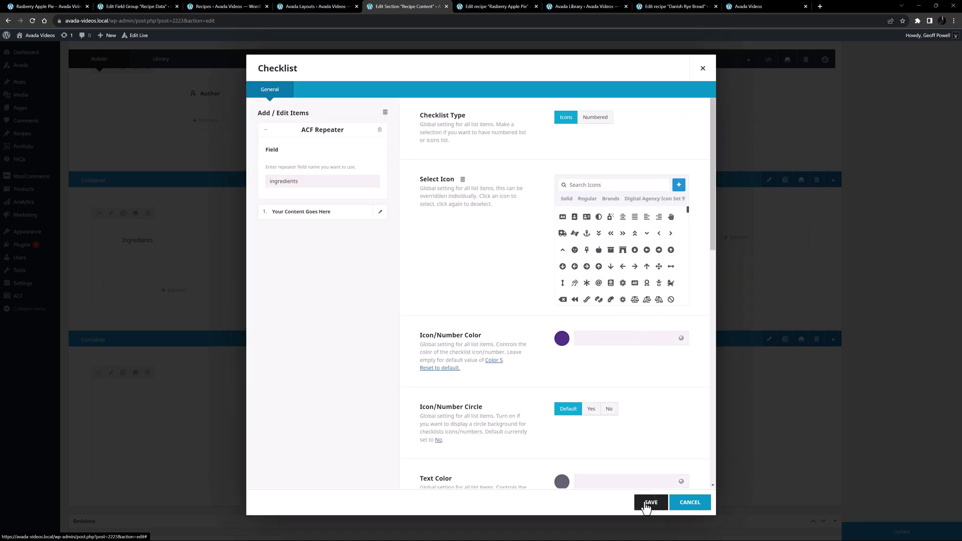
pyautogui.click(646, 503)
# Step: Add a Title element to the middle column with ACF Repeater Single Value as its dynamic title text
pyautogui.click(440, 237)
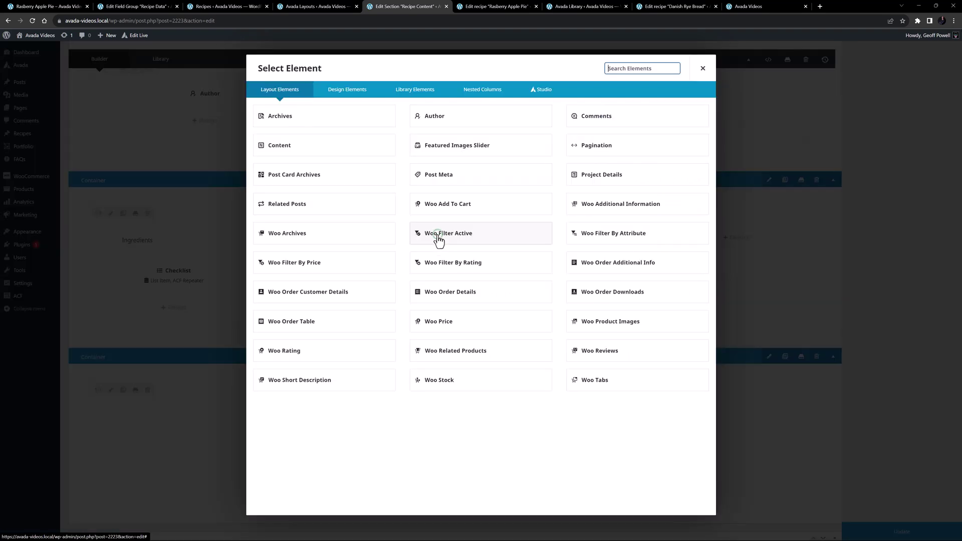
pyautogui.click(348, 90)
pyautogui.scroll(-10, 531, 322)
pyautogui.click(429, 394)
pyautogui.click(280, 171)
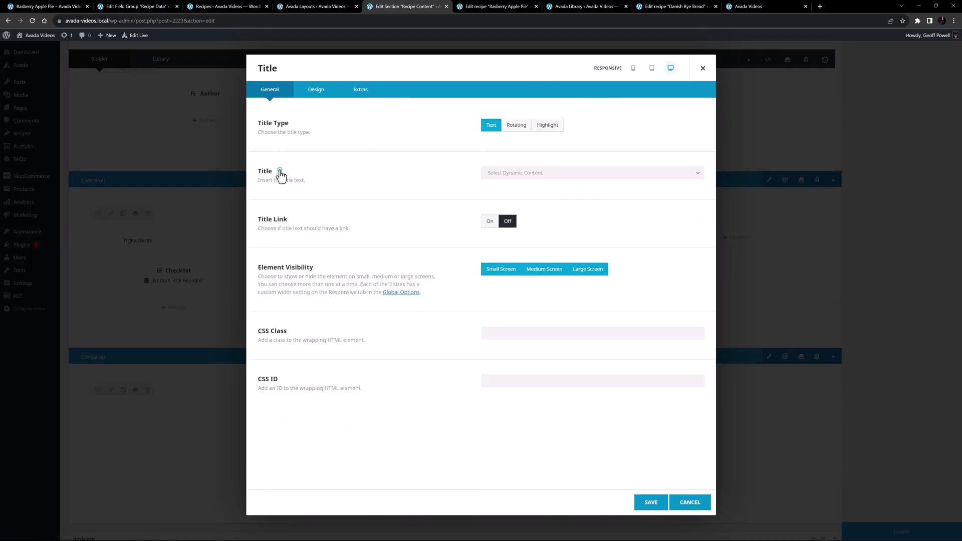
pyautogui.click(503, 173)
pyautogui.scroll(-5, 534, 244)
pyautogui.click(532, 225)
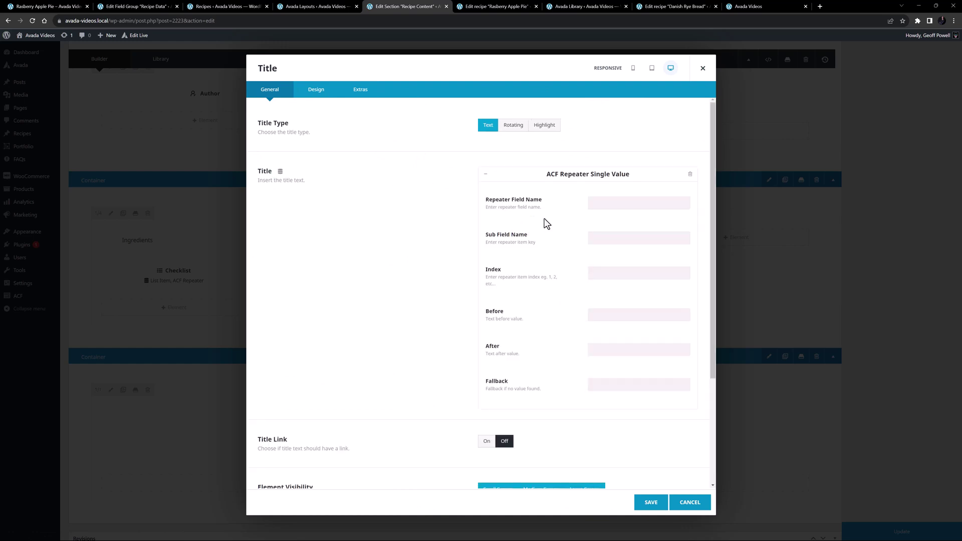
# Step: Link the title to the Method repeater's title sub field, use an H2 heading tag, and save the element
pyautogui.click(595, 201)
pyautogui.write('title')
pyautogui.click(608, 271)
pyautogui.click(317, 92)
pyautogui.click(499, 172)
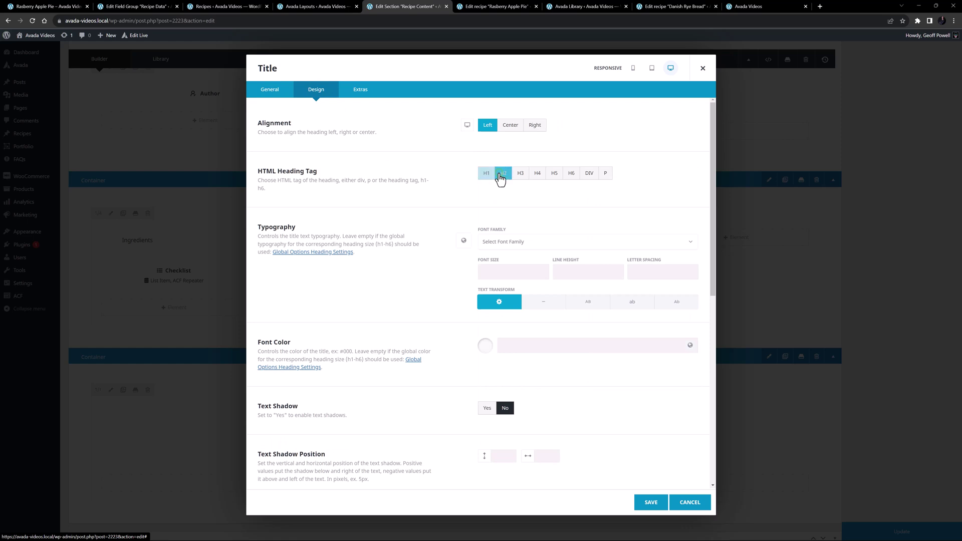
pyautogui.click(642, 502)
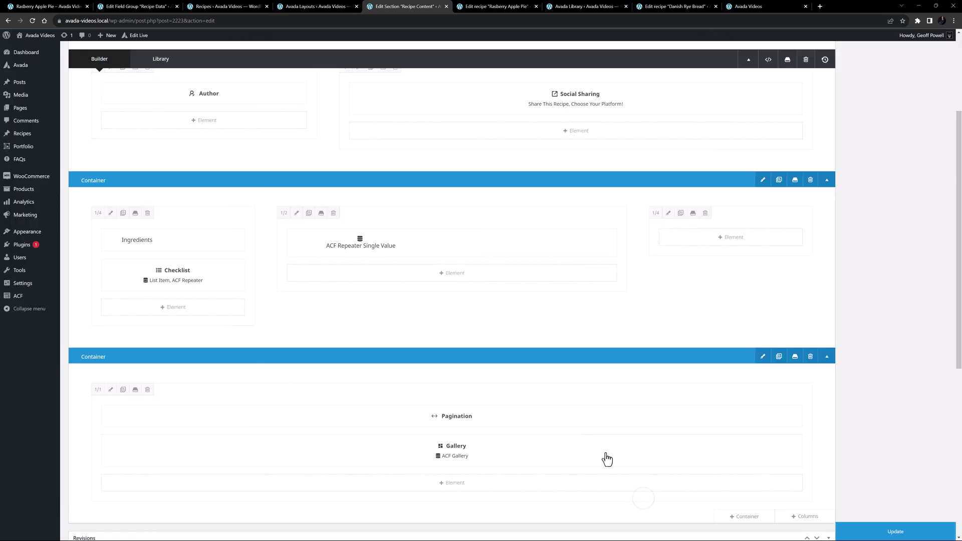
# Step: Add a Text Block below the middle column's title with ACF Repeater Single Value as its dynamic content
pyautogui.click(443, 277)
pyautogui.click(347, 91)
pyautogui.scroll(-5, 458, 301)
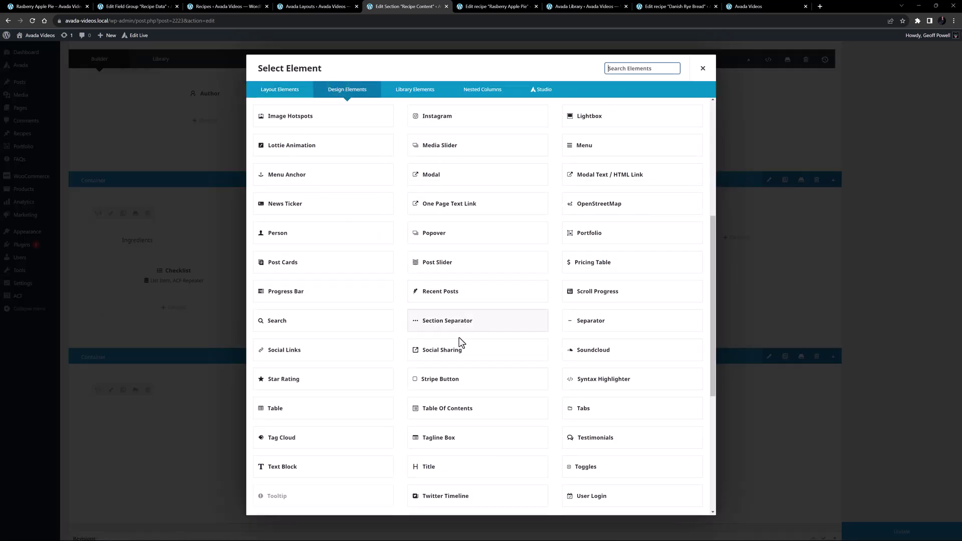
pyautogui.click(364, 461)
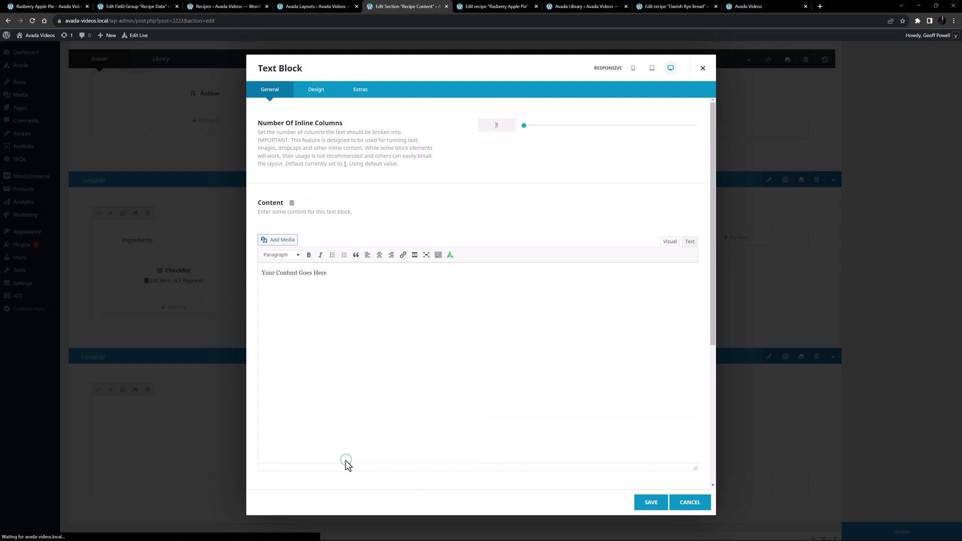
pyautogui.click(292, 202)
pyautogui.click(492, 205)
pyautogui.scroll(-5, 512, 266)
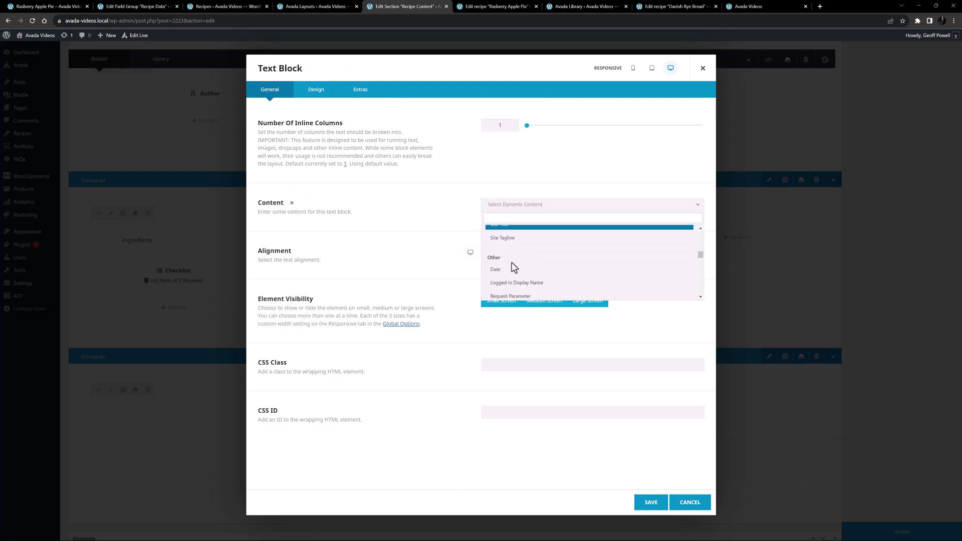
pyautogui.click(512, 259)
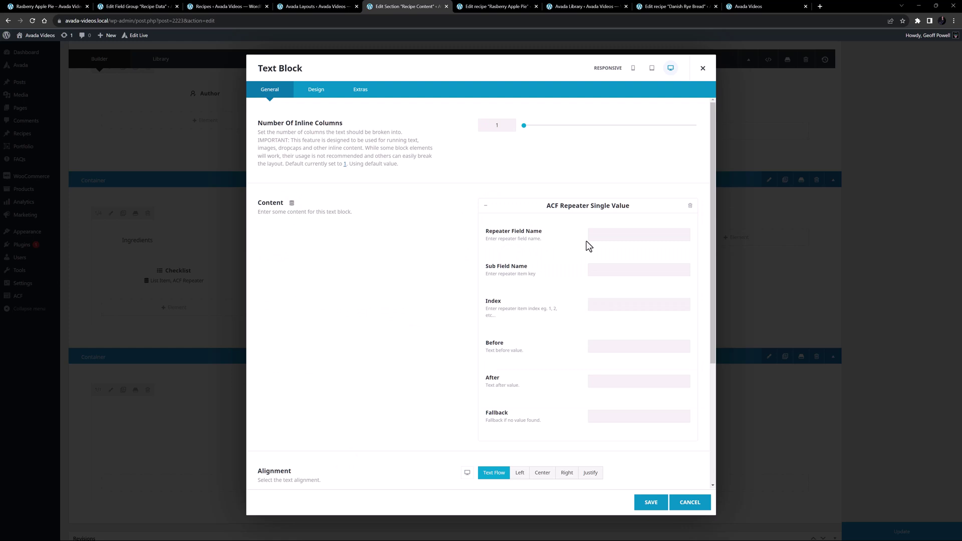
# Step: Set the text block's repeater field name to method and sub field name to content, then save the element
pyautogui.click(596, 236)
pyautogui.write('method')
pyautogui.click(597, 269)
pyautogui.write('content')
pyautogui.click(653, 503)
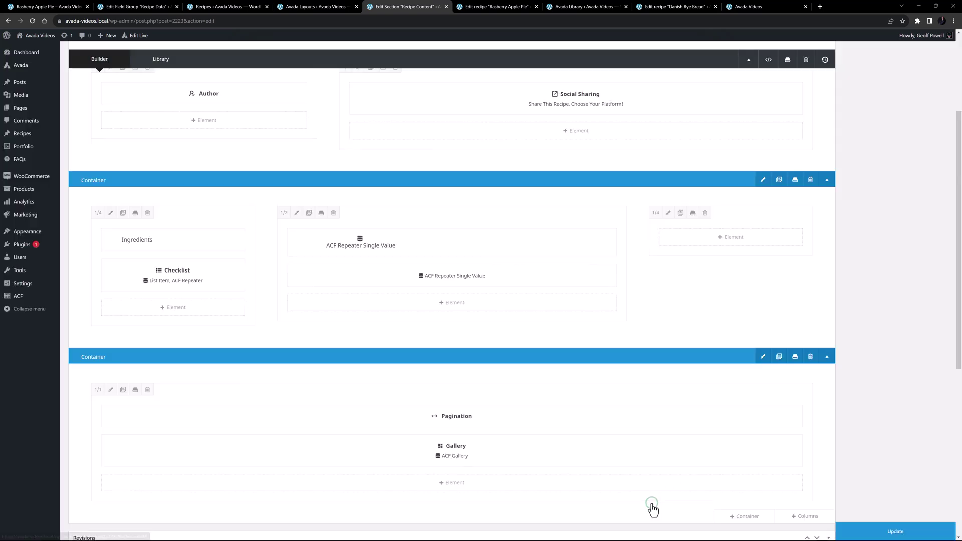
# Step: Add an Image element to the last 1/4 column, sourced from an ACF Repeater Single Value of the method repeater field
pyautogui.click(714, 241)
pyautogui.click(348, 90)
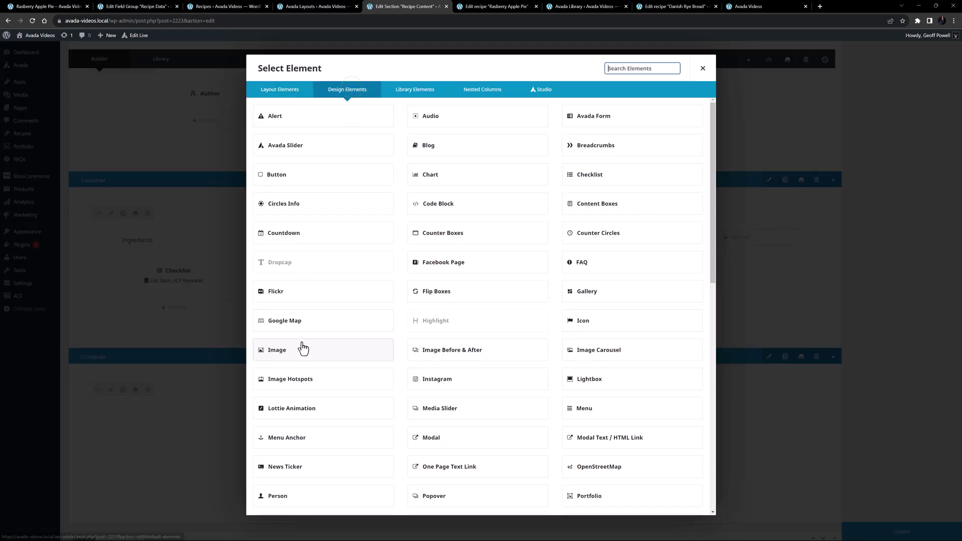
pyautogui.click(303, 346)
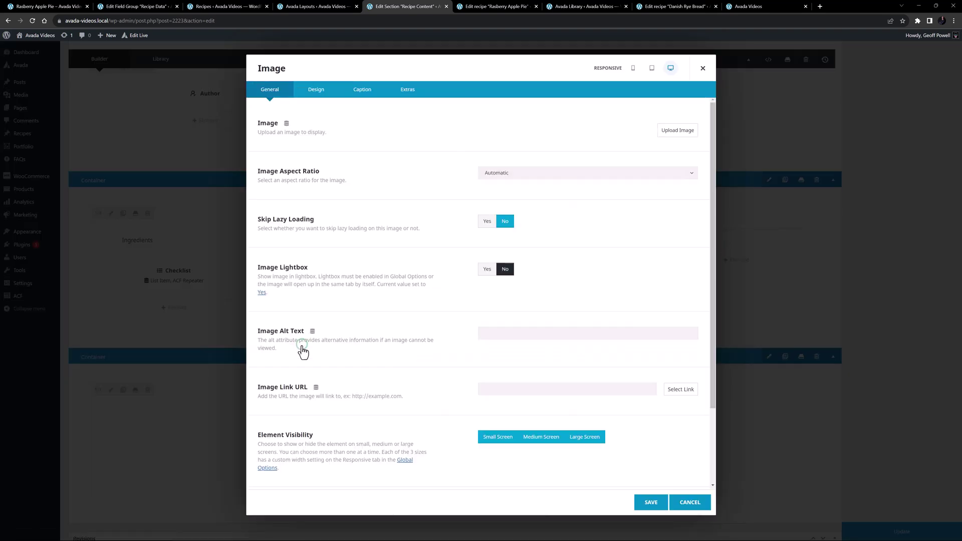
pyautogui.click(286, 124)
pyautogui.click(490, 131)
pyautogui.scroll(-5, 519, 188)
pyautogui.click(523, 182)
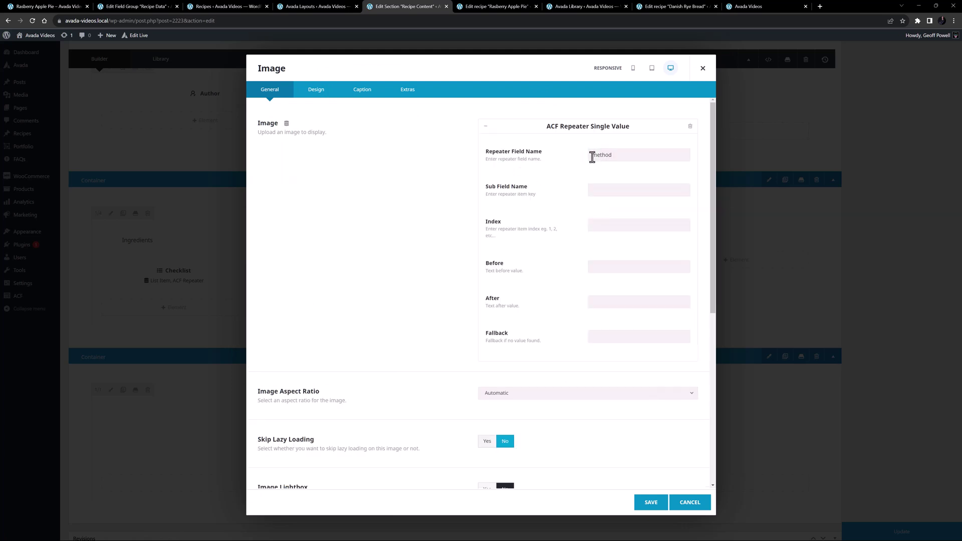
# Step: Set the image's repeater item index to 1 and save the Image element
pyautogui.click(605, 224)
pyautogui.write('1')
pyautogui.click(643, 503)
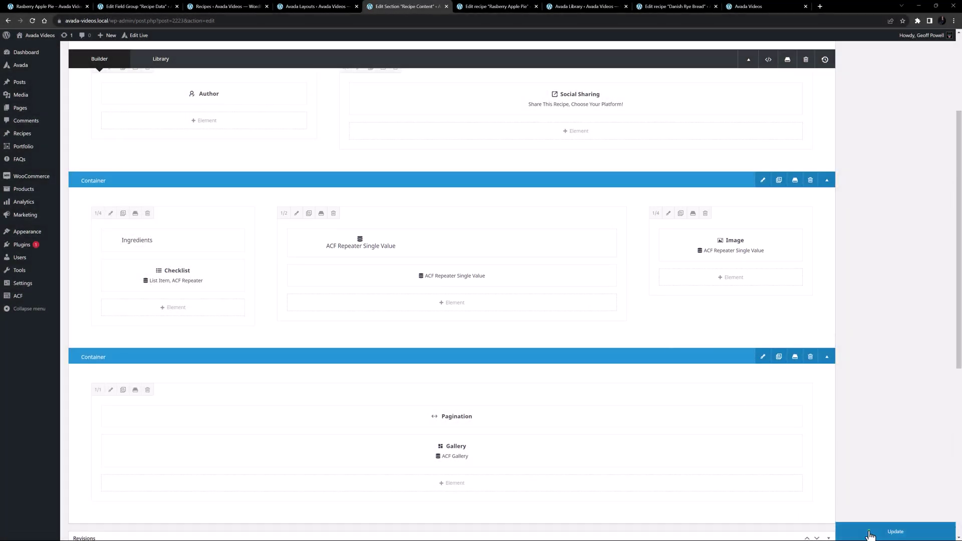
# Step: Update the Recipe Content section and open it in the Live Builder
pyautogui.click(871, 536)
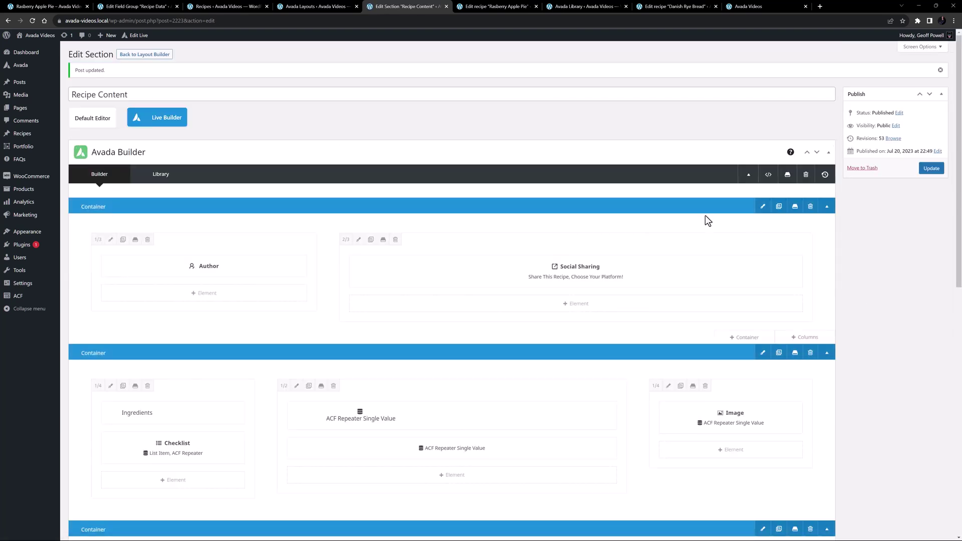
pyautogui.click(167, 121)
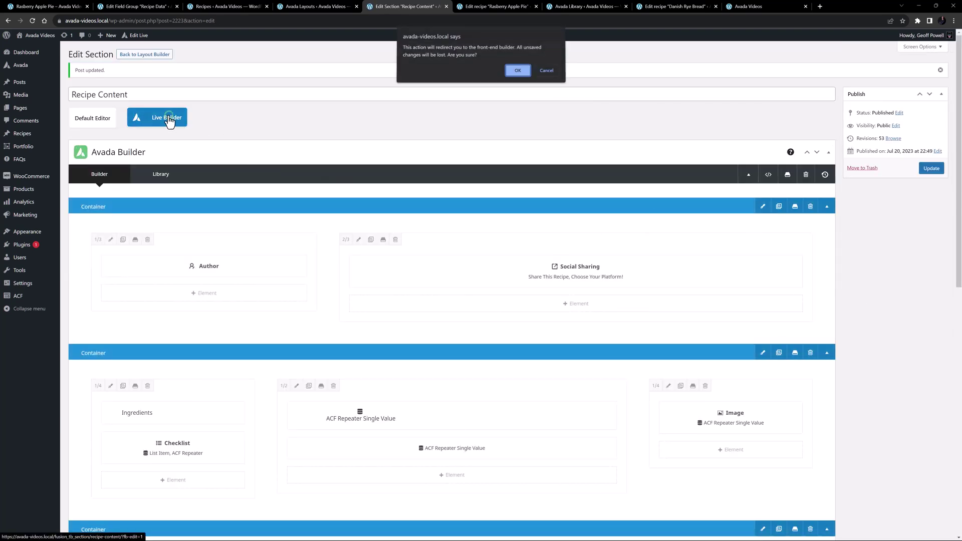
pyautogui.click(516, 74)
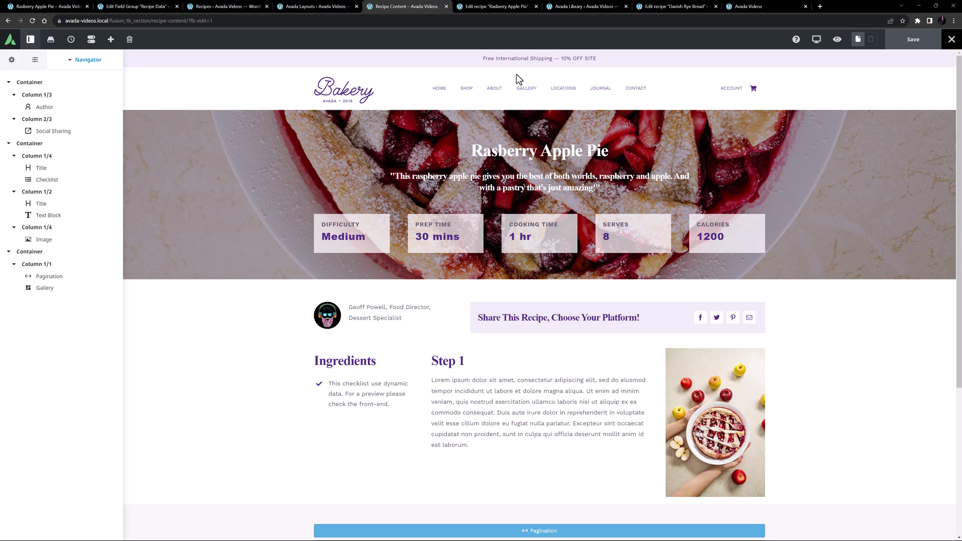
# Step: Create a Post Card element named Method in the Avada Library and open it in the live editor
pyautogui.click(577, 7)
pyautogui.click(371, 158)
pyautogui.click(334, 212)
pyautogui.click(318, 179)
pyautogui.write('Method')
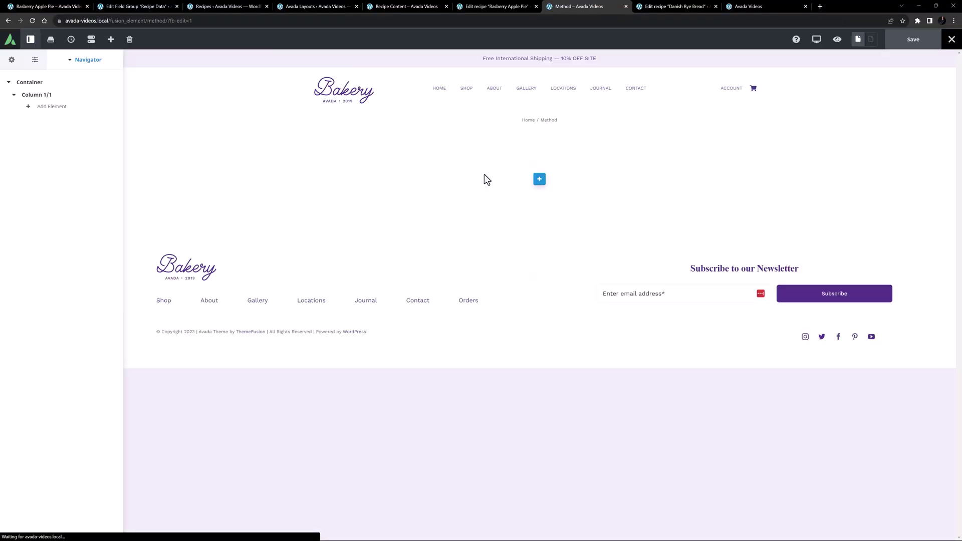
# Step: Set the Method post card's preview width to 75
pyautogui.click(34, 60)
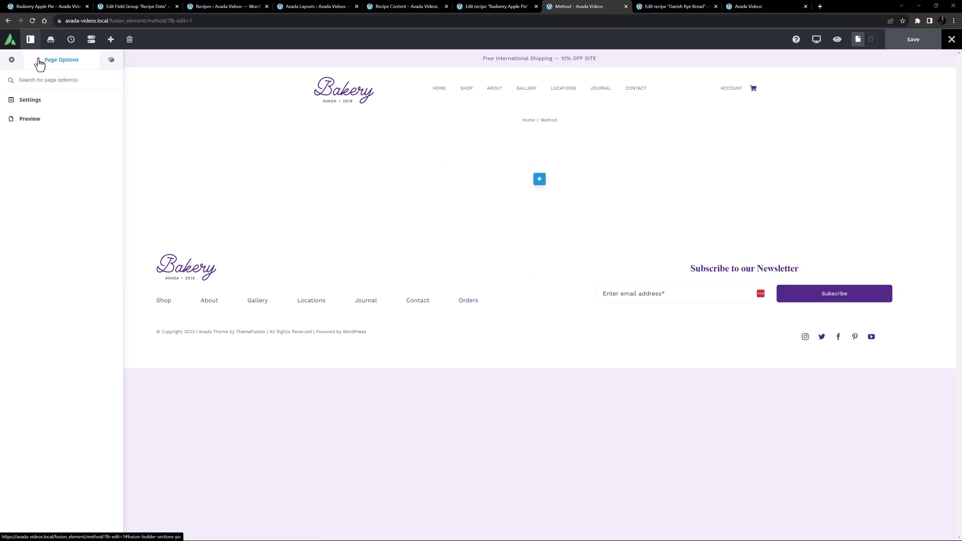
pyautogui.click(30, 119)
pyautogui.doubleClick(21, 210)
pyautogui.write('75')
pyautogui.press('Return')
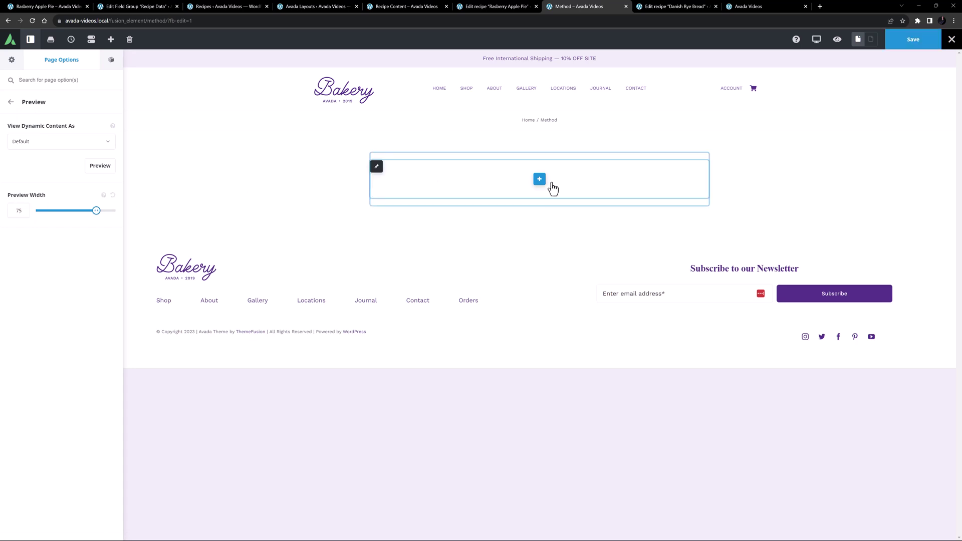
# Step: Insert a 2/3 - 1/3 nested column layout into the post card's empty column
pyautogui.click(541, 180)
pyautogui.click(266, 100)
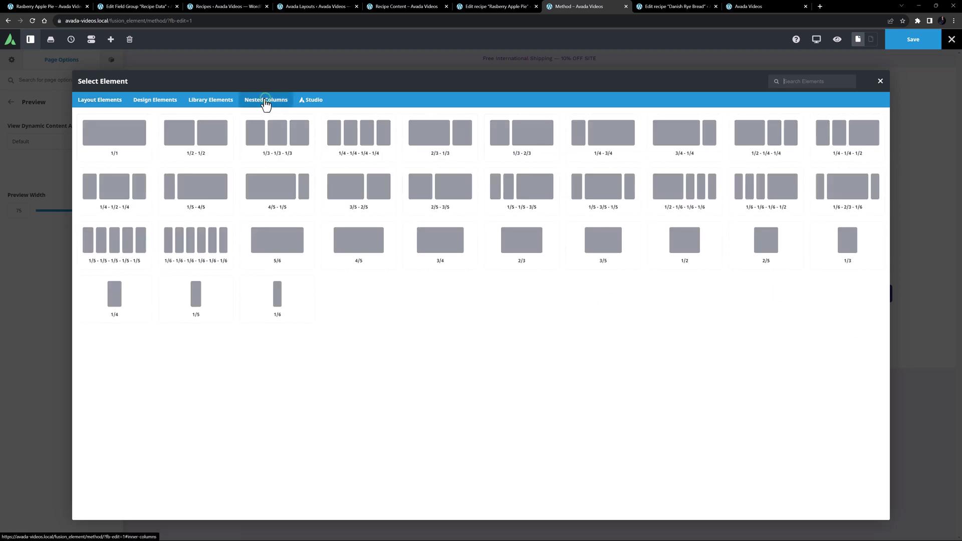
pyautogui.click(449, 139)
# Step: Add a Title element to the 2/3 nested column, sourced from the ACF Repeater Sub Field title
pyautogui.click(480, 187)
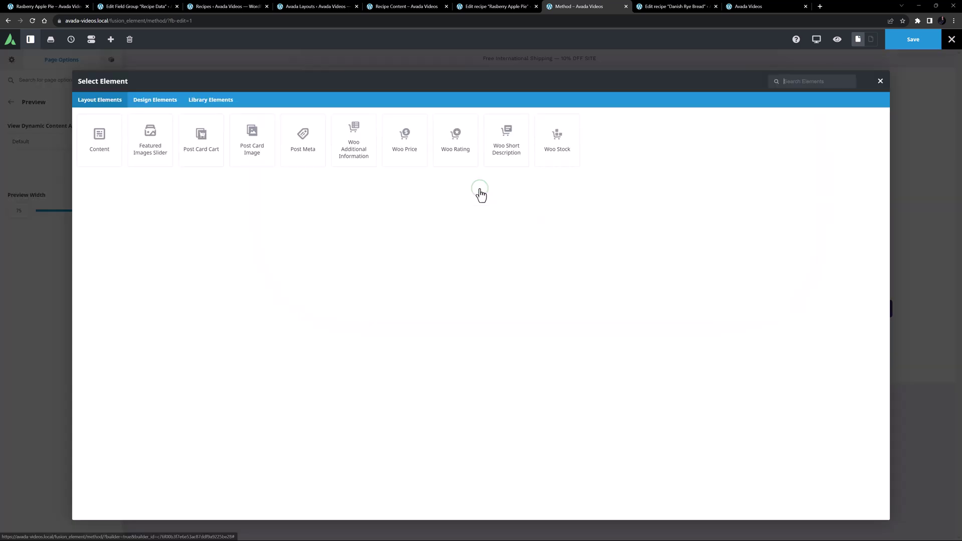
pyautogui.click(156, 101)
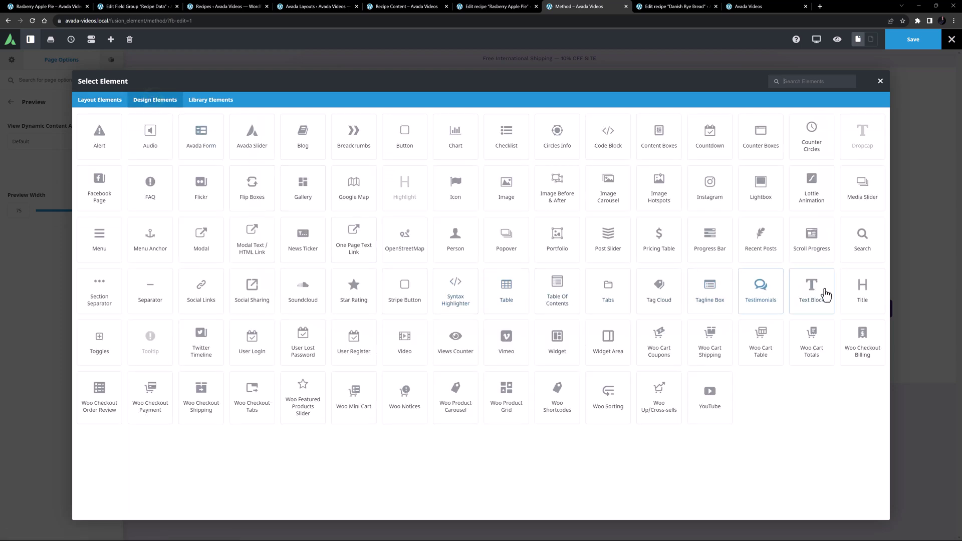
pyautogui.click(855, 290)
pyautogui.click(114, 166)
pyautogui.scroll(-10, 65, 239)
pyautogui.click(64, 253)
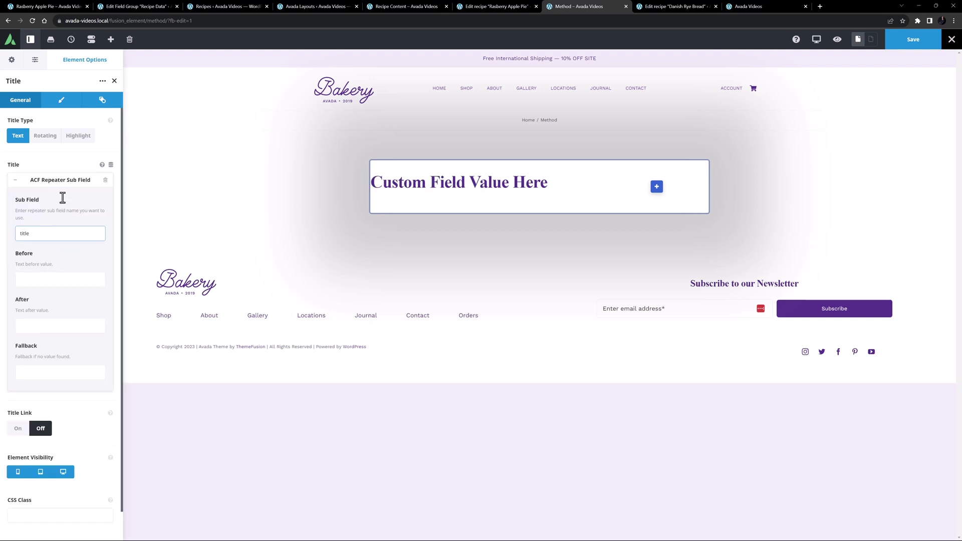
# Step: Set the post card title's HTML heading tag to H3
pyautogui.click(60, 100)
pyautogui.click(32, 177)
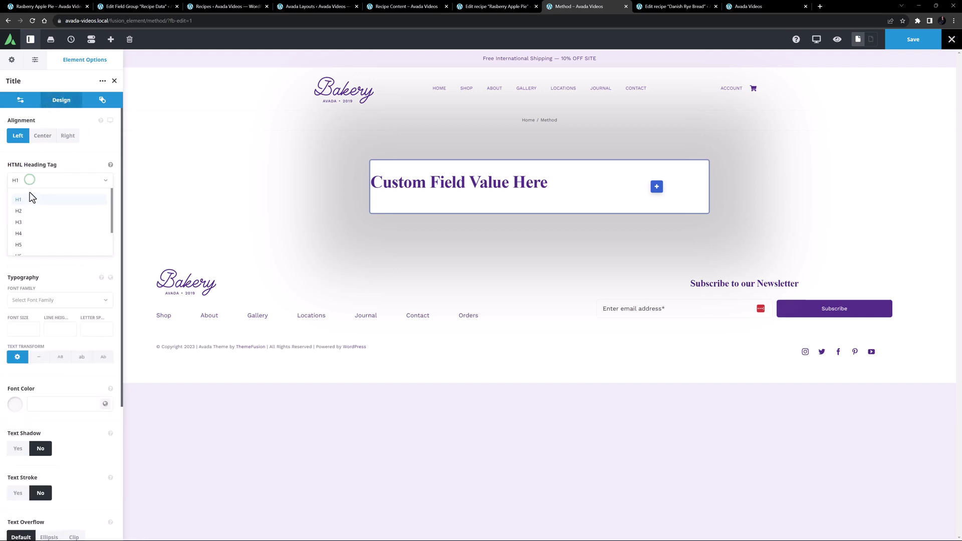
pyautogui.click(23, 219)
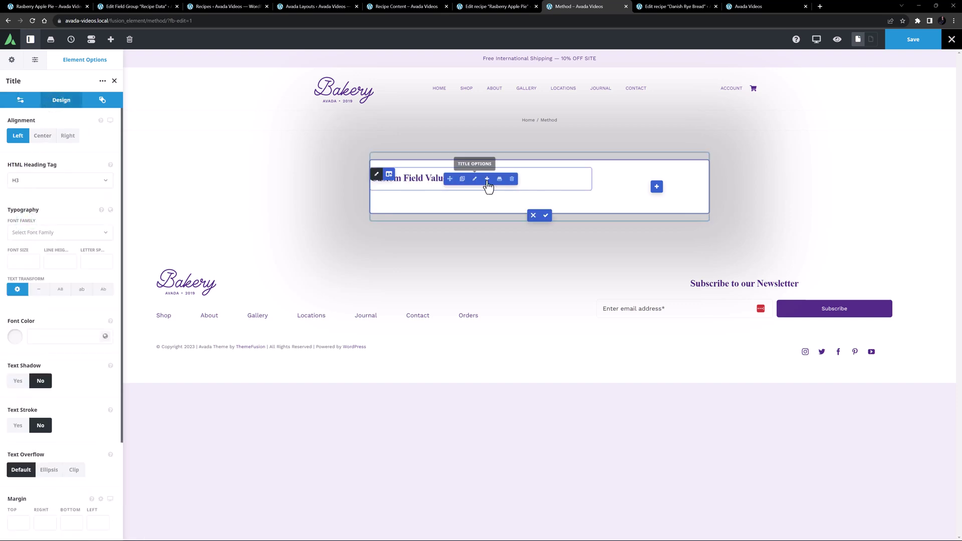
# Step: Add a Text Block below the post card title, sourced from the ACF Repeater Sub Field content
pyautogui.click(486, 181)
pyautogui.click(168, 102)
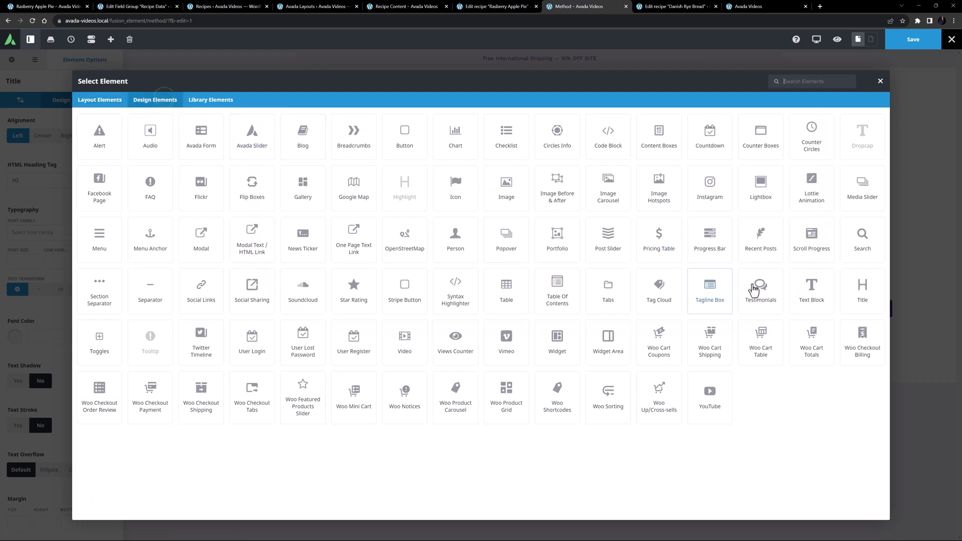
pyautogui.click(800, 293)
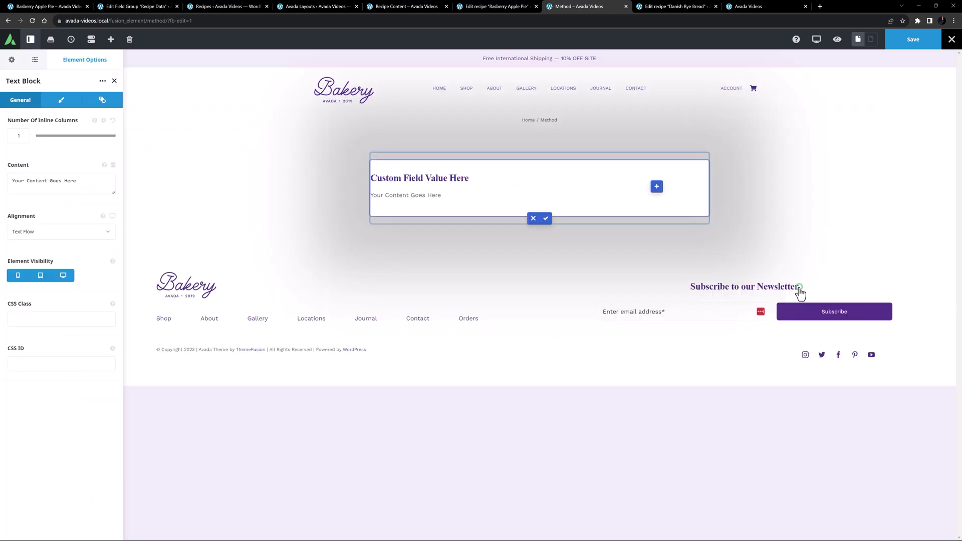
pyautogui.click(110, 165)
pyautogui.scroll(-5, 78, 243)
pyautogui.scroll(-4, 78, 245)
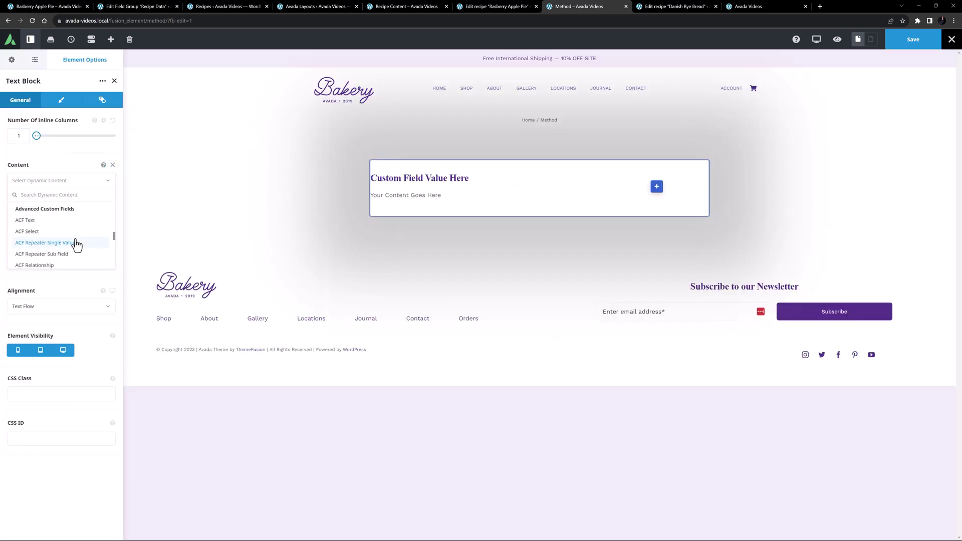
pyautogui.click(75, 243)
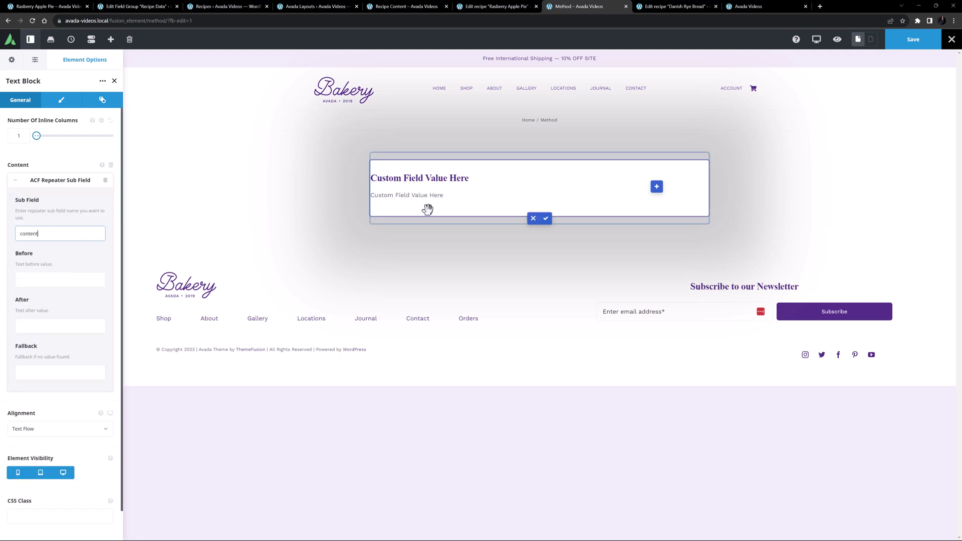
# Step: Add an Image element to the 1/3 nested column, sourced from the ACF Repeater Sub Field image, and save the post card
pyautogui.click(657, 186)
pyautogui.click(153, 100)
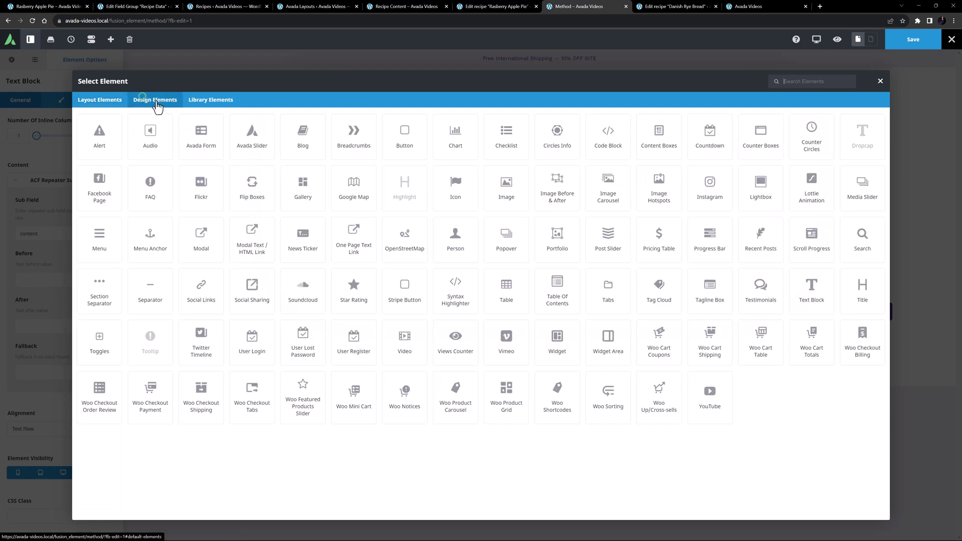
pyautogui.click(502, 184)
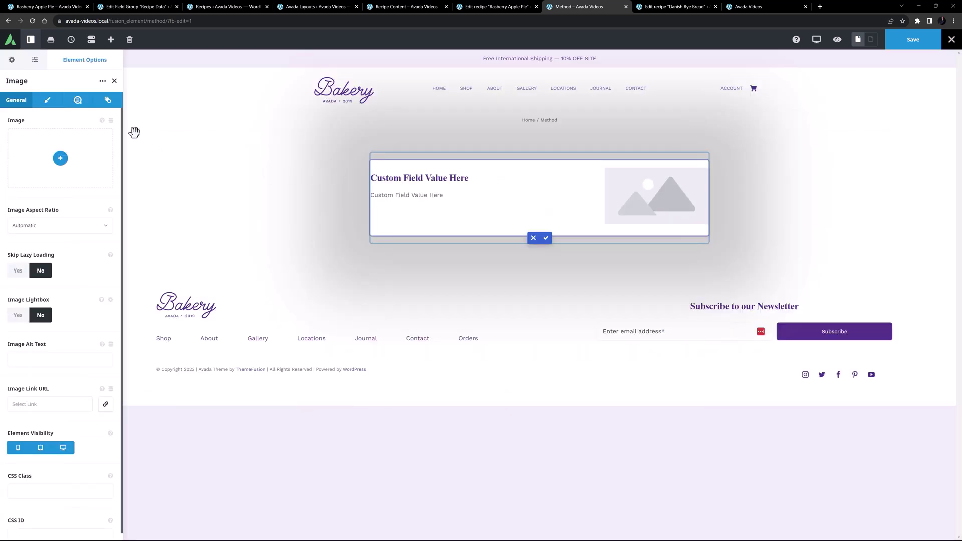
pyautogui.click(111, 121)
pyautogui.scroll(-5, 68, 181)
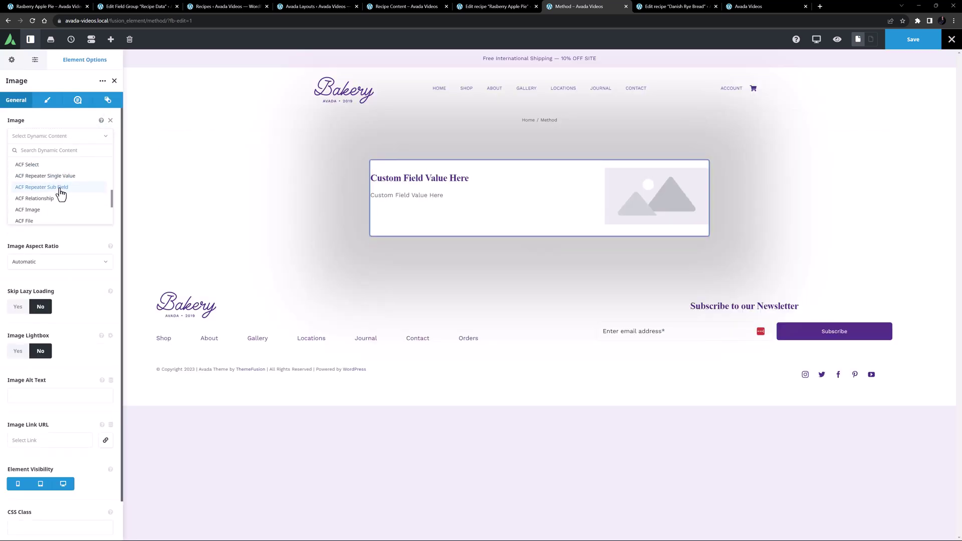
pyautogui.click(51, 168)
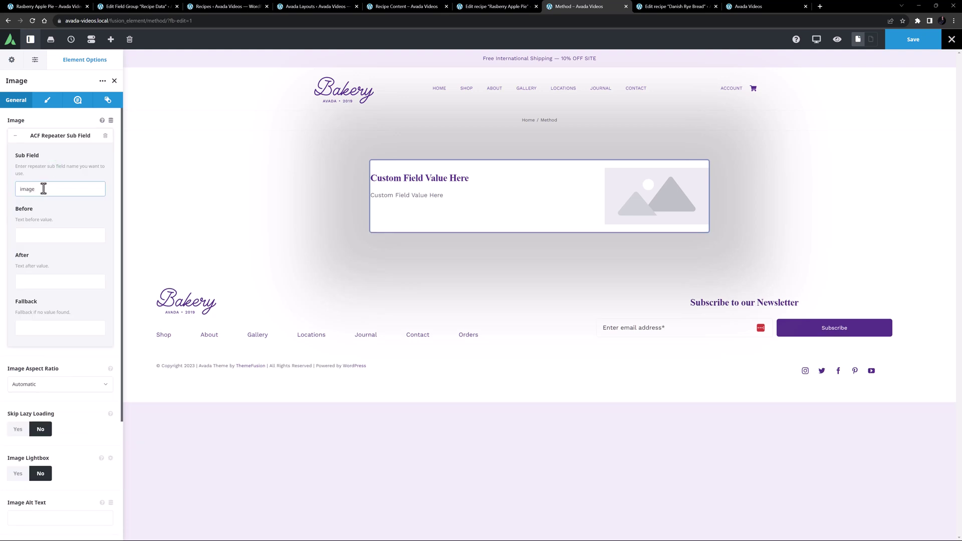
pyautogui.click(909, 48)
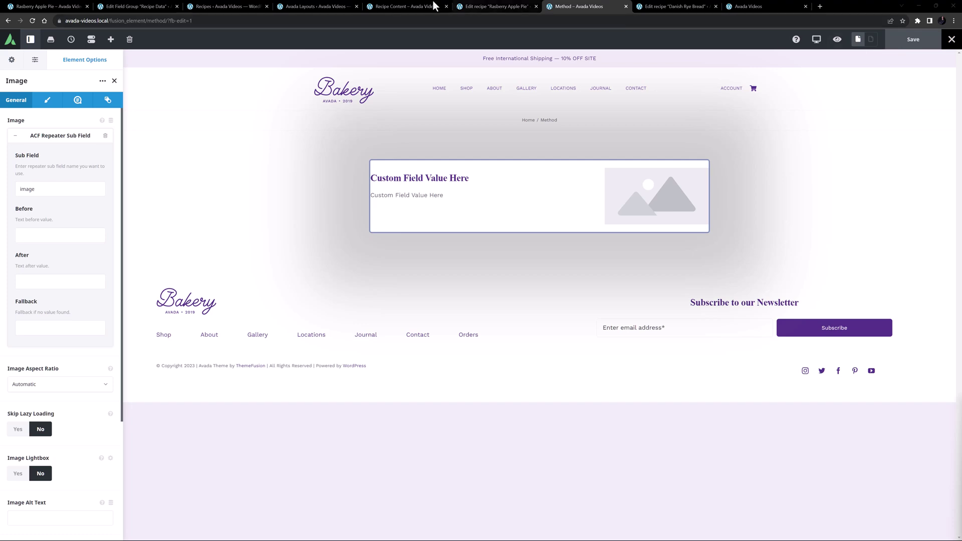
# Step: Return to the Recipe Content section and delete the 1/2 step column and the 1/4 image column beside the ingredients
pyautogui.click(404, 6)
pyautogui.click(912, 42)
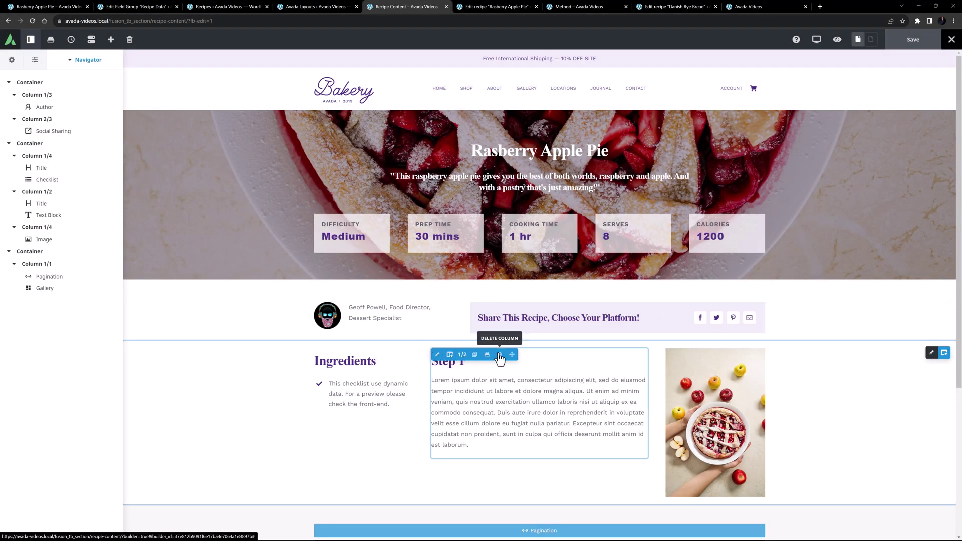
pyautogui.click(498, 354)
pyautogui.click(497, 355)
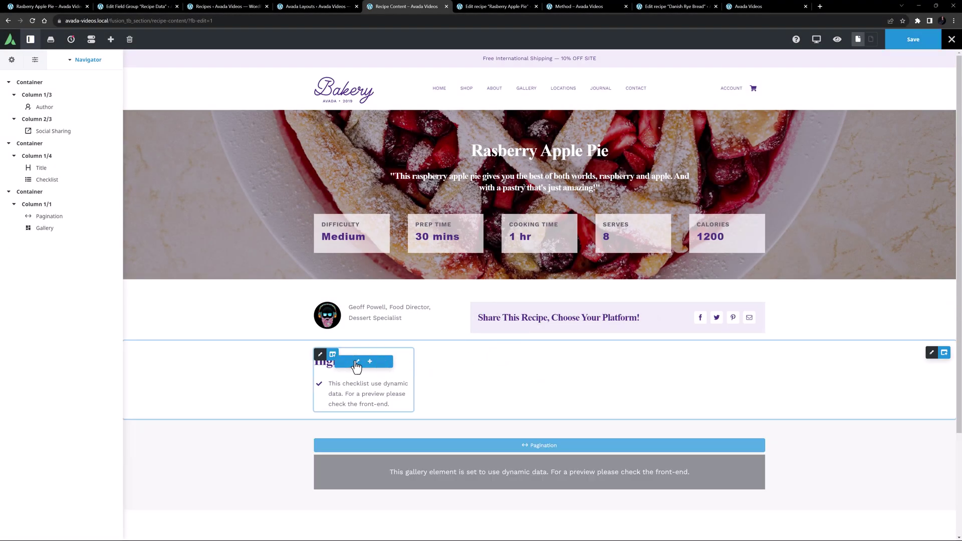
# Step: Add a 3/4 column after the Ingredients column
pyautogui.click(332, 353)
pyautogui.click(416, 254)
pyautogui.scroll(-2, 551, 301)
# Step: Add a Title element with the text Method to the empty 3/4 column
pyautogui.click(597, 235)
pyautogui.click(155, 100)
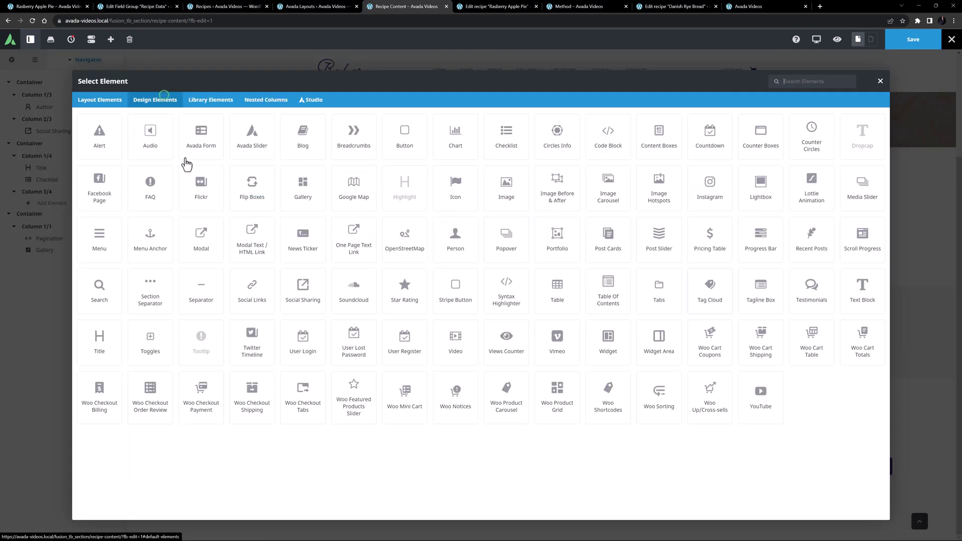
pyautogui.click(101, 346)
pyautogui.click(62, 246)
pyautogui.hotkey('ctrl', 'a')
pyautogui.press('BackSpace')
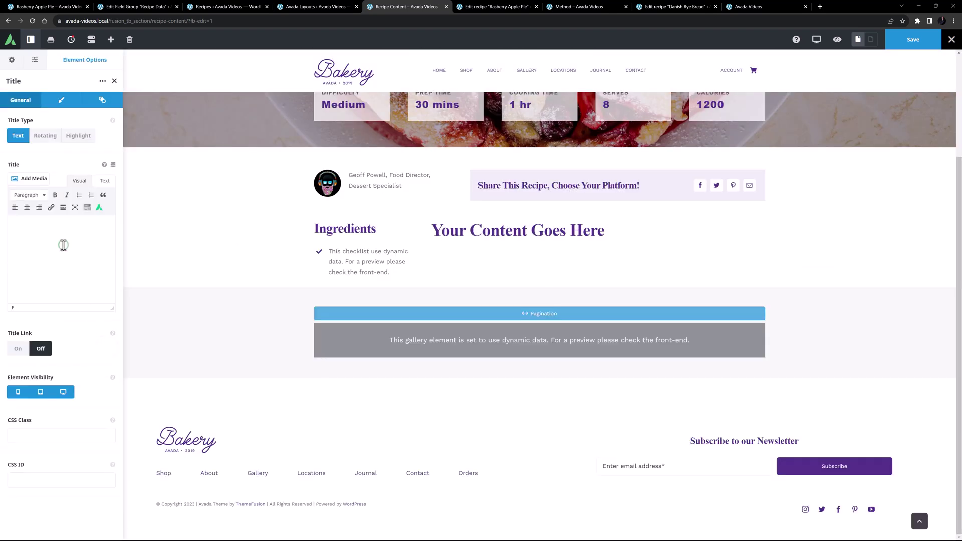
pyautogui.write('Method')
# Step: Set the Method title's HTML heading tag to H2
pyautogui.click(61, 100)
pyautogui.click(35, 181)
pyautogui.click(29, 210)
# Step: Add a Post Cards element below the Method title and choose Method as its post card
pyautogui.click(605, 232)
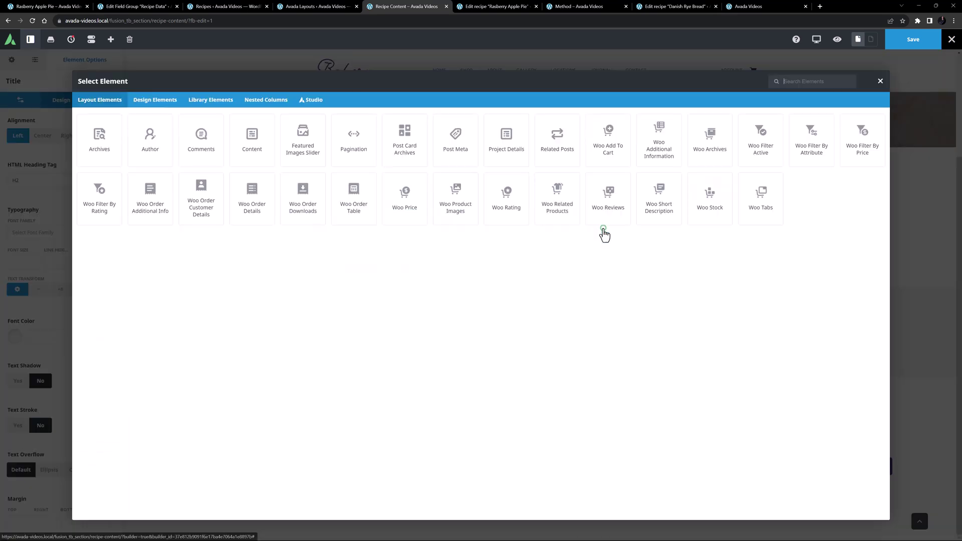
pyautogui.click(155, 100)
pyautogui.click(609, 242)
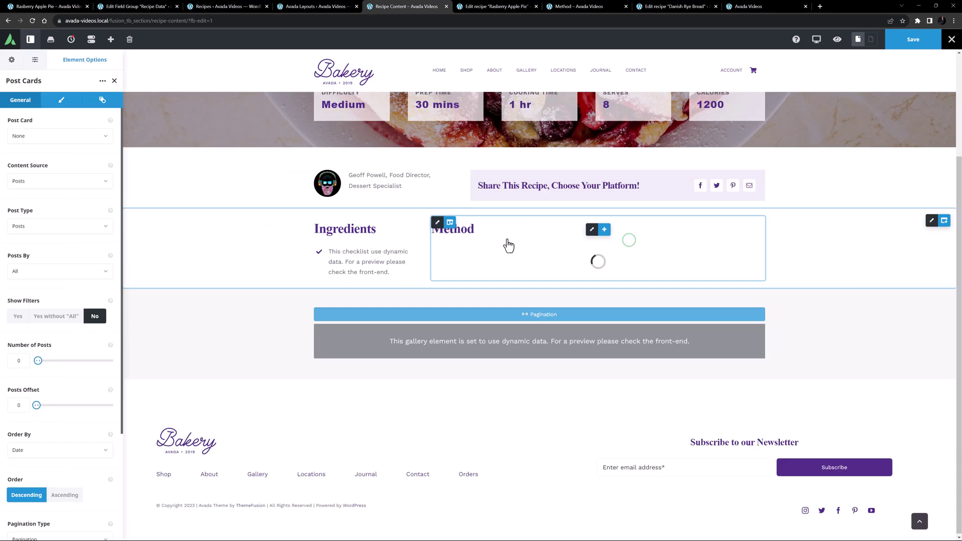
pyautogui.click(74, 144)
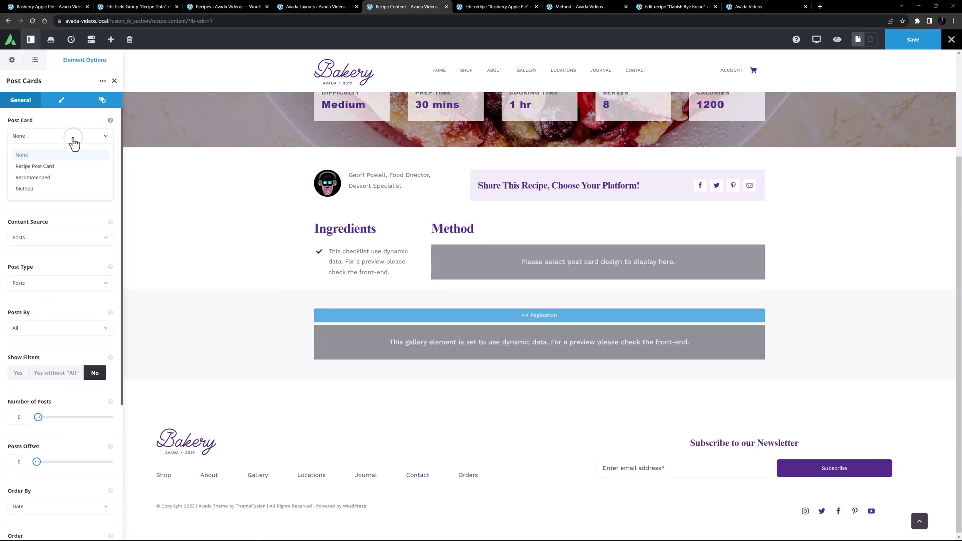
pyautogui.click(46, 187)
# Step: Set the Post Cards content source to ACF Repeater with method as the repeater field
pyautogui.click(45, 204)
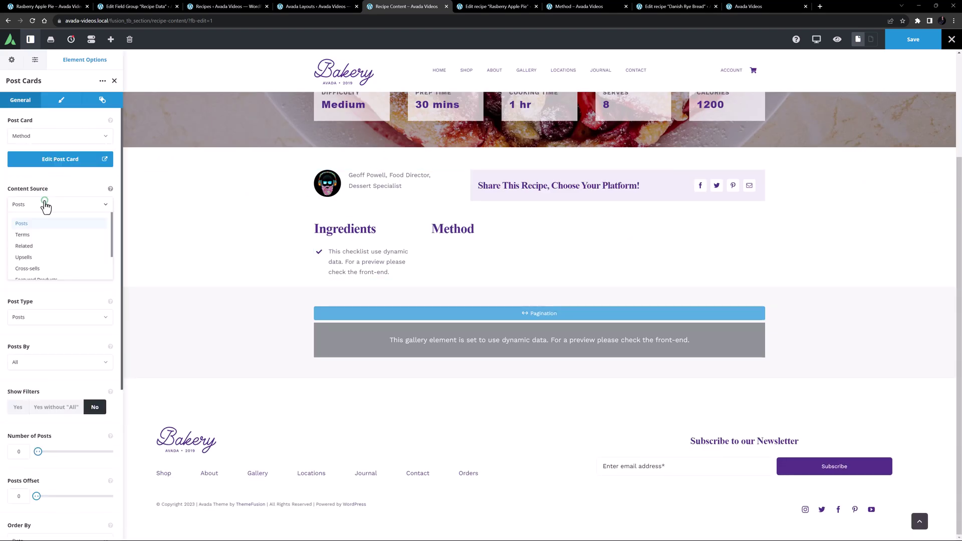
pyautogui.scroll(-2, 43, 236)
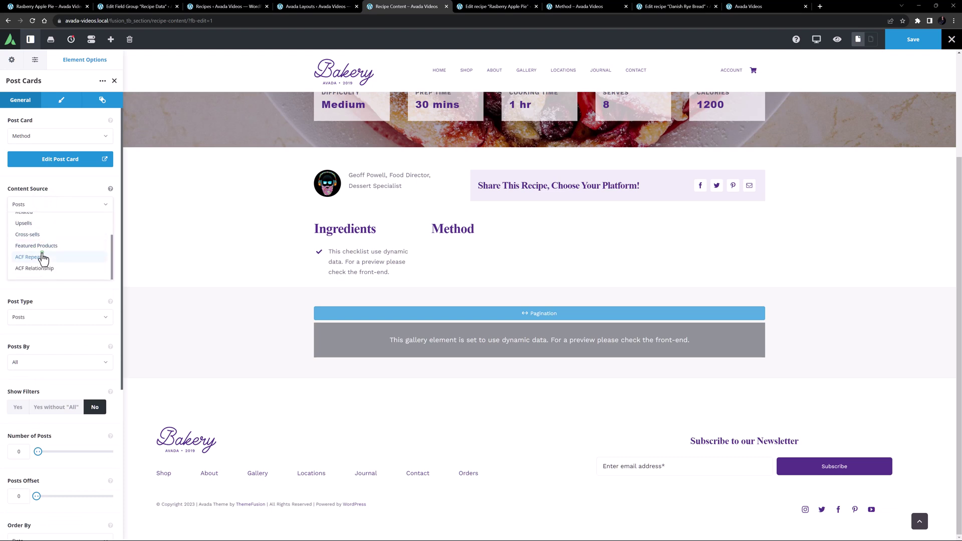
pyautogui.click(44, 258)
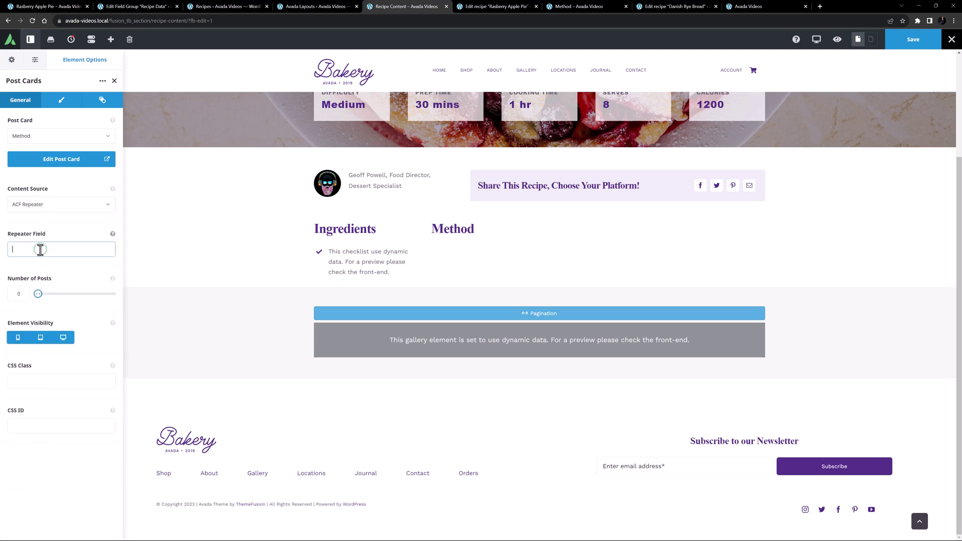
pyautogui.write('method')
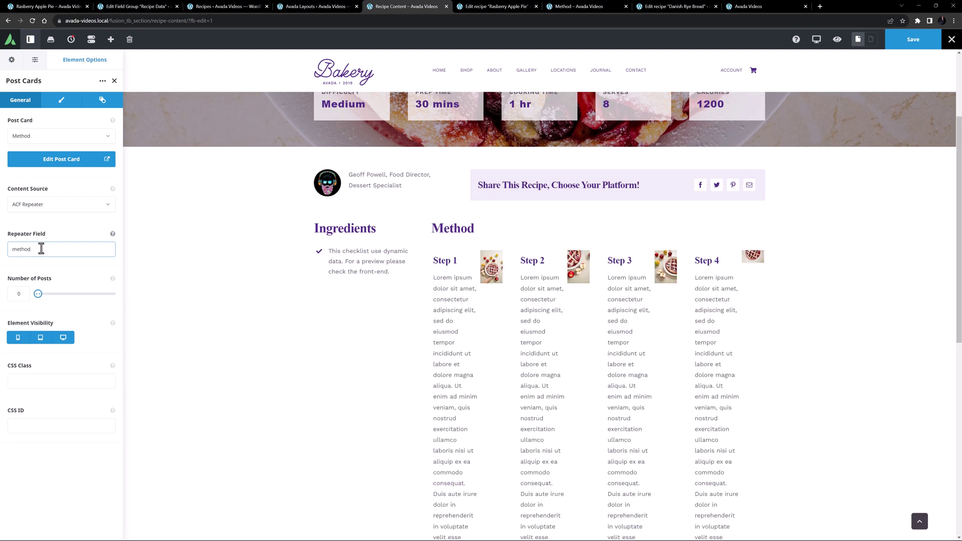
# Step: Set the Post Cards element's number of columns to 1 and save the section
pyautogui.click(60, 101)
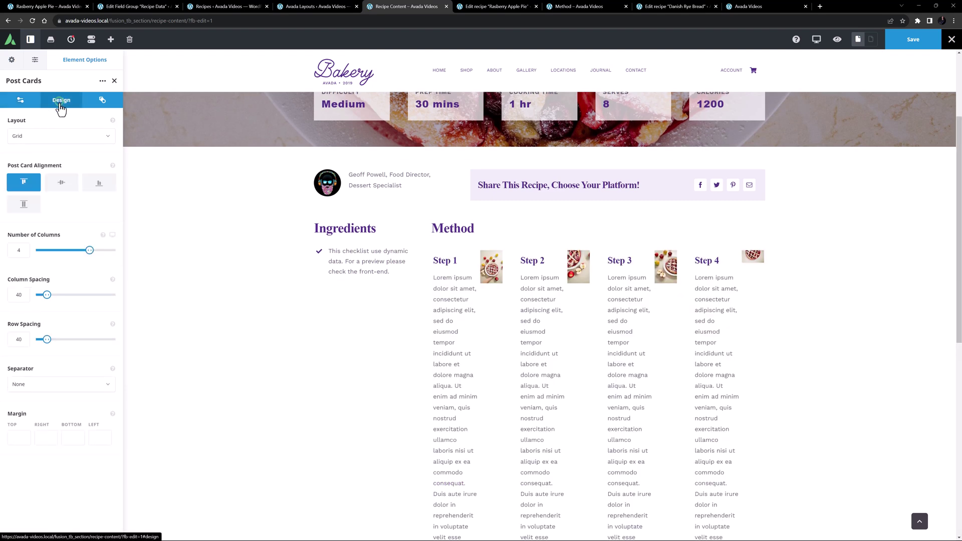
pyautogui.doubleClick(19, 249)
pyautogui.write('1')
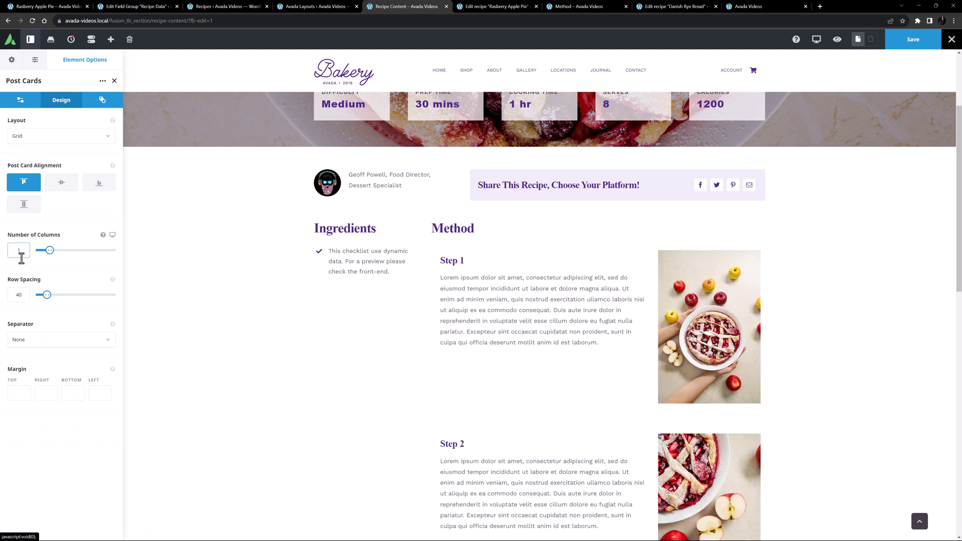
pyautogui.click(917, 42)
# Step: Open the Rasberry Apple Pie recipe from the site's home page and review its ingredients and method steps on the front end
pyautogui.click(746, 6)
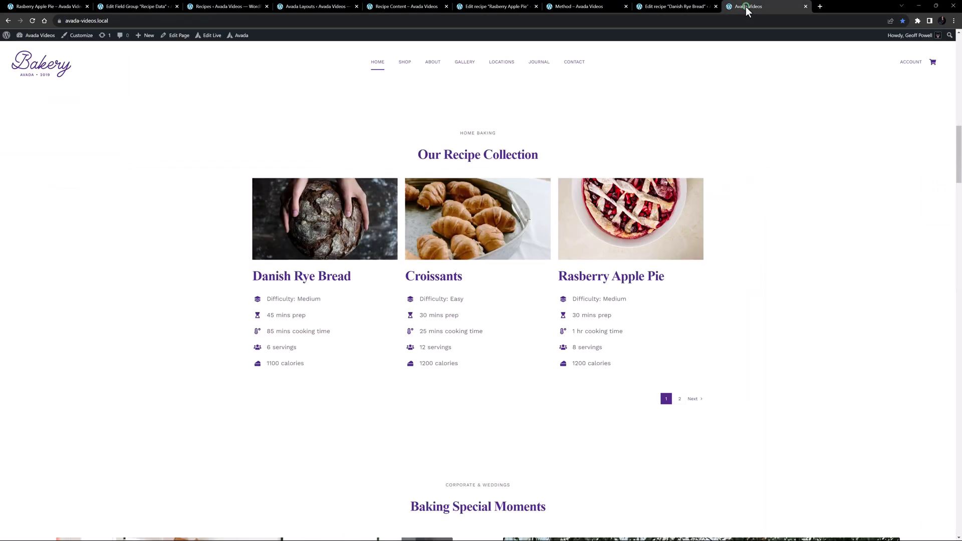
pyautogui.middleClick(616, 278)
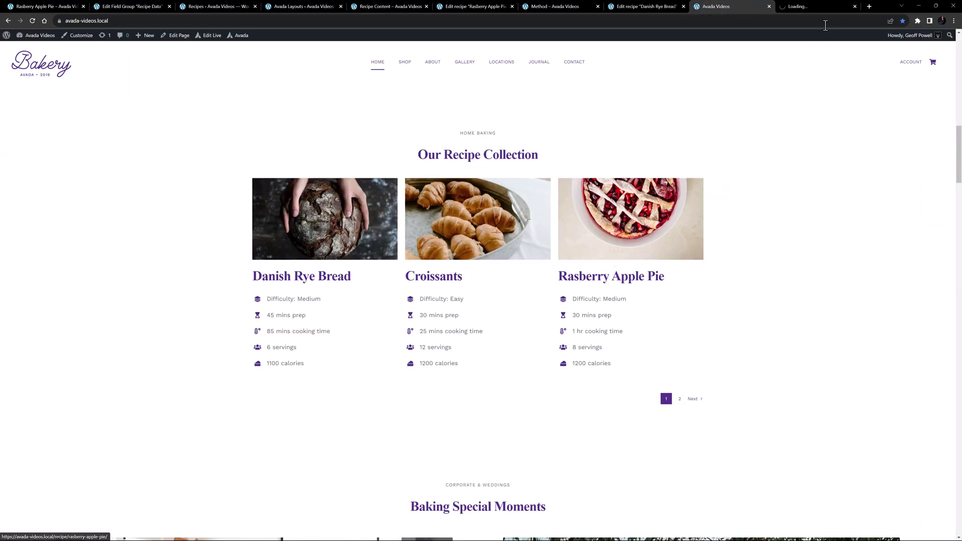
pyautogui.click(822, 7)
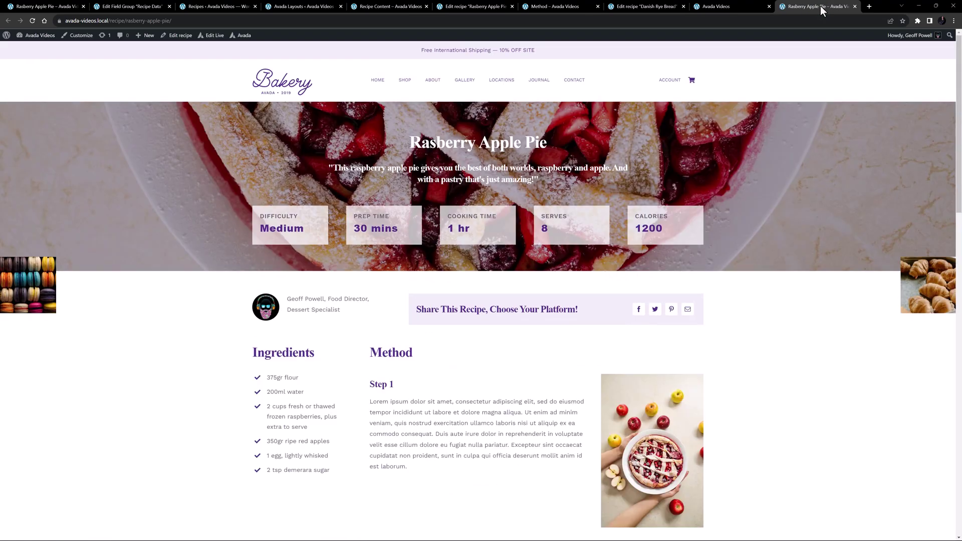
pyautogui.scroll(-2, 751, 343)
pyautogui.scroll(-8, 751, 342)
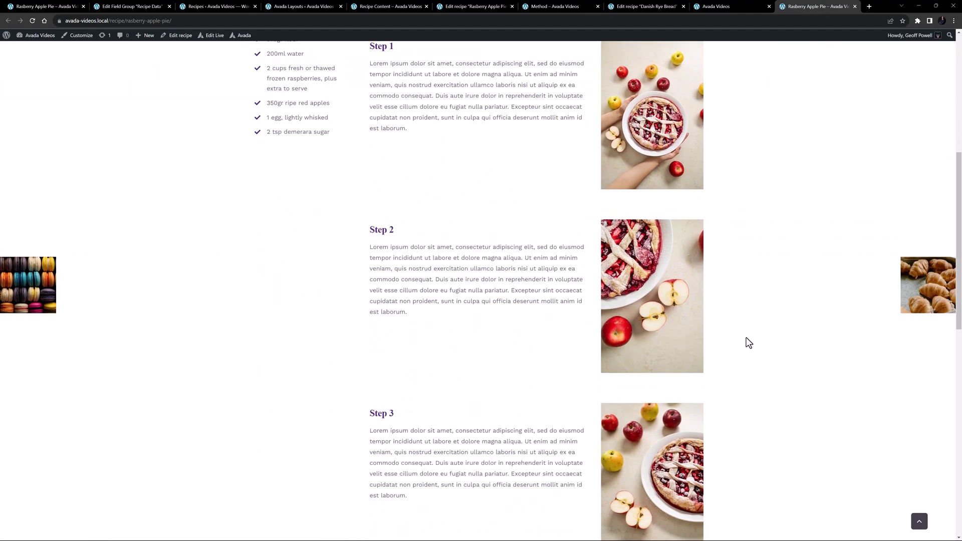
pyautogui.scroll(10, 749, 343)
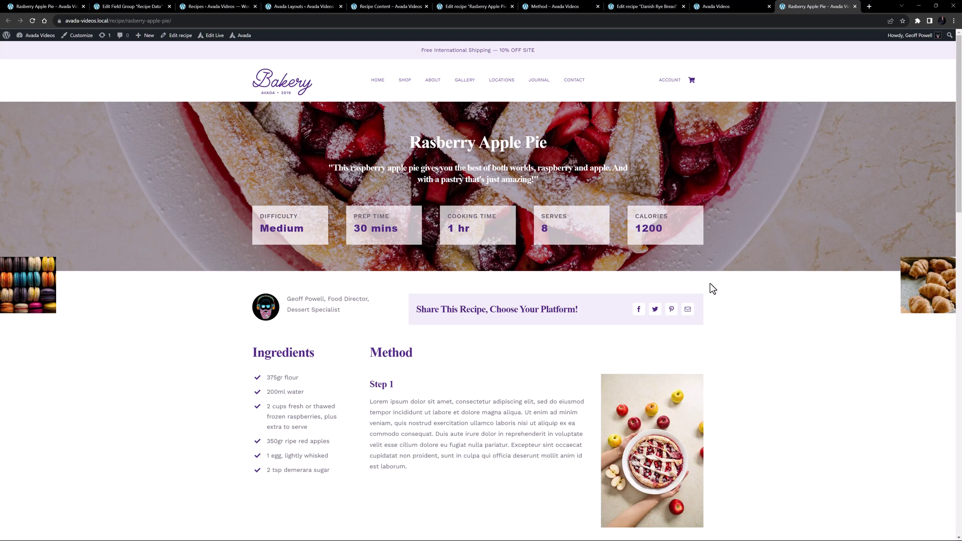
# Step: Add a one-column container to the Recipe Content section and place it above the author and sharing row
pyautogui.click(393, 6)
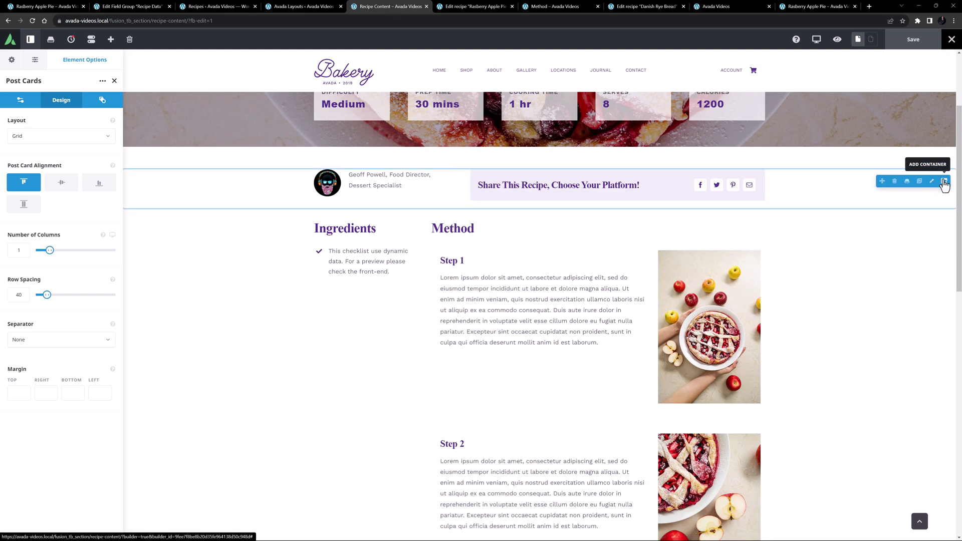
pyautogui.click(943, 183)
pyautogui.click(196, 133)
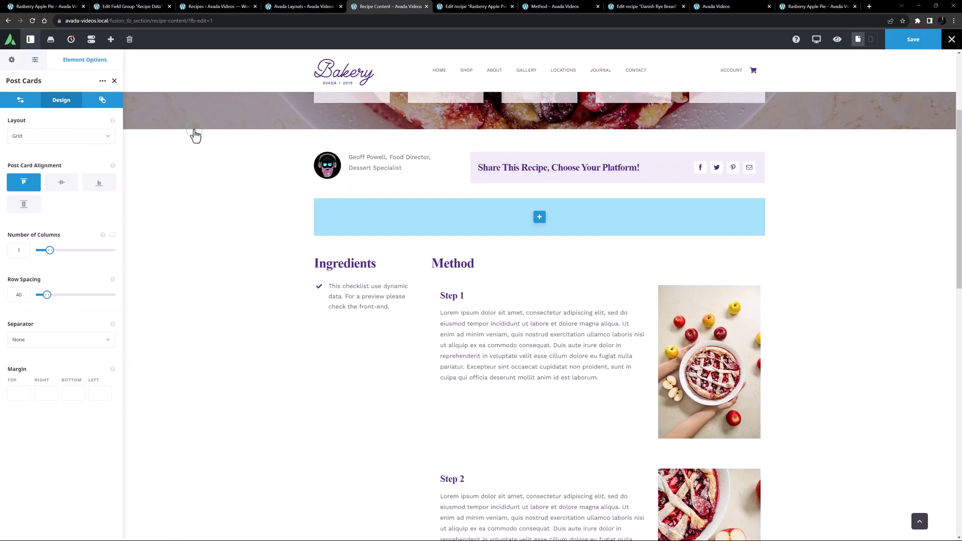
pyautogui.scroll(2, 802, 188)
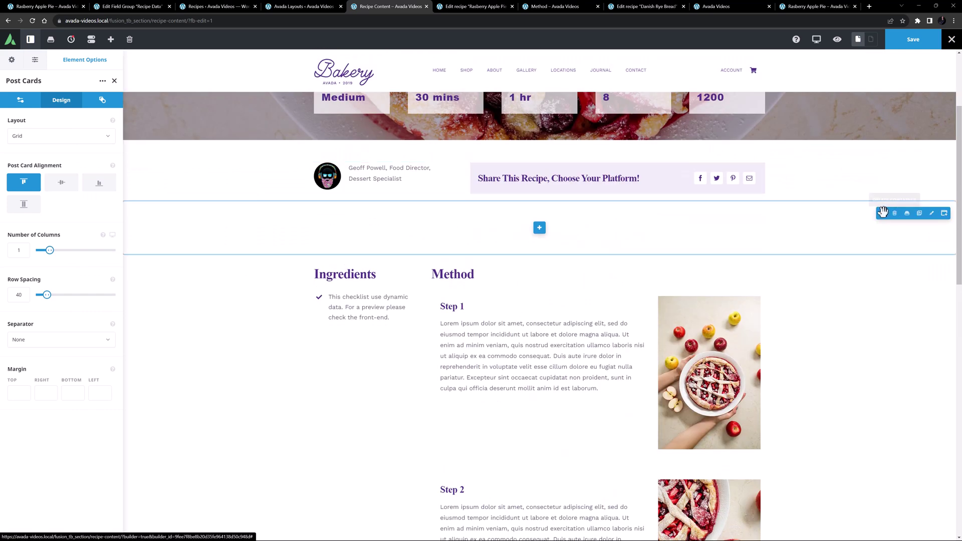
# Step: Add an Alert element to the new column with the content "This recipe has a lot of steps. But trust me. It's worth it!"
pyautogui.click(539, 189)
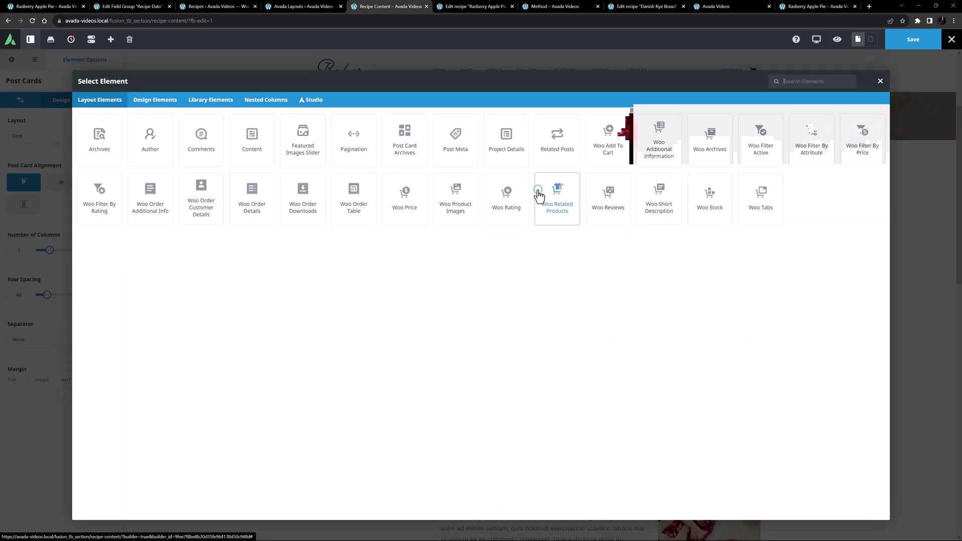
pyautogui.click(154, 100)
pyautogui.click(99, 138)
pyautogui.click(72, 136)
pyautogui.click(27, 189)
pyautogui.scroll(-6, 30, 226)
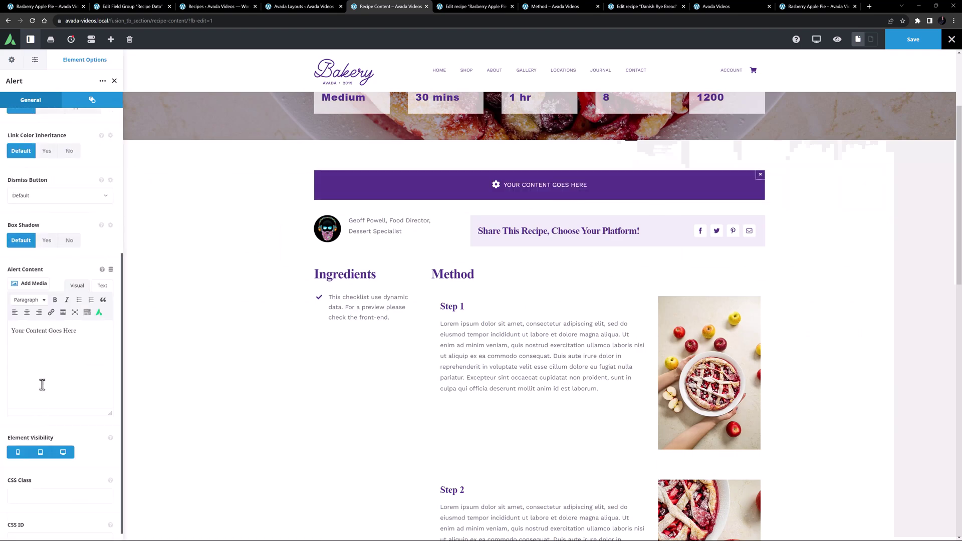
pyautogui.click(42, 382)
pyautogui.write("This recipe has a lot of steps. But trust me. It's worth it!")
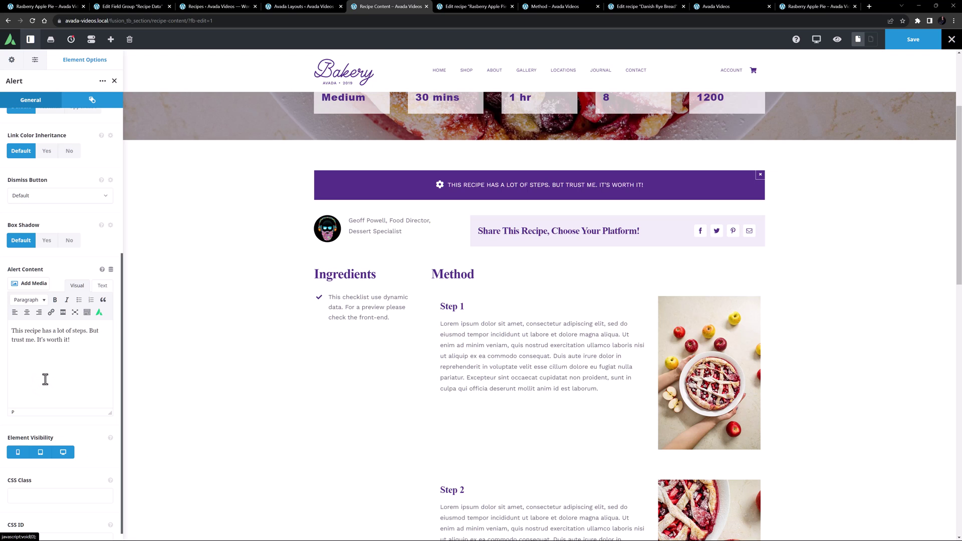
# Step: Add a rendering logic condition of type ACF Repeater Count to the column holding the alert
pyautogui.click(328, 175)
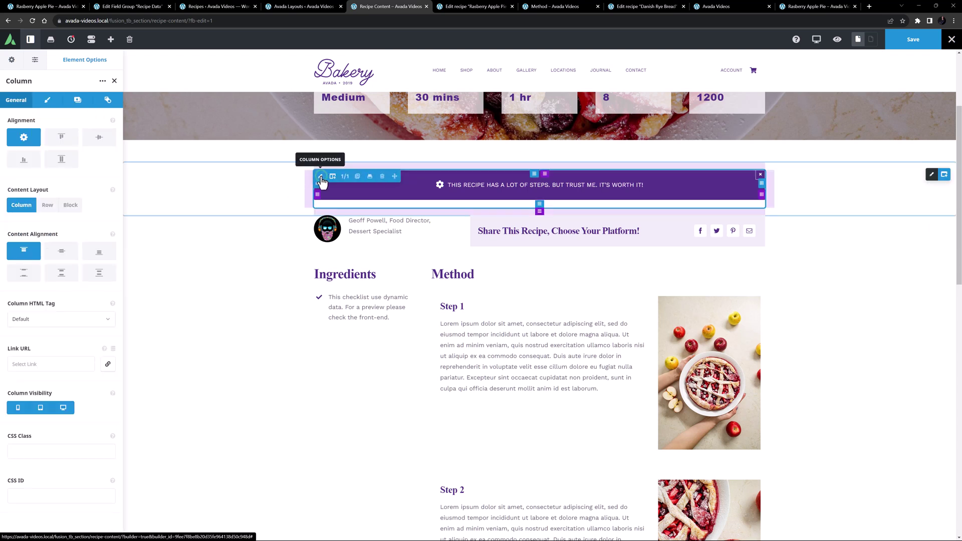
pyautogui.click(103, 100)
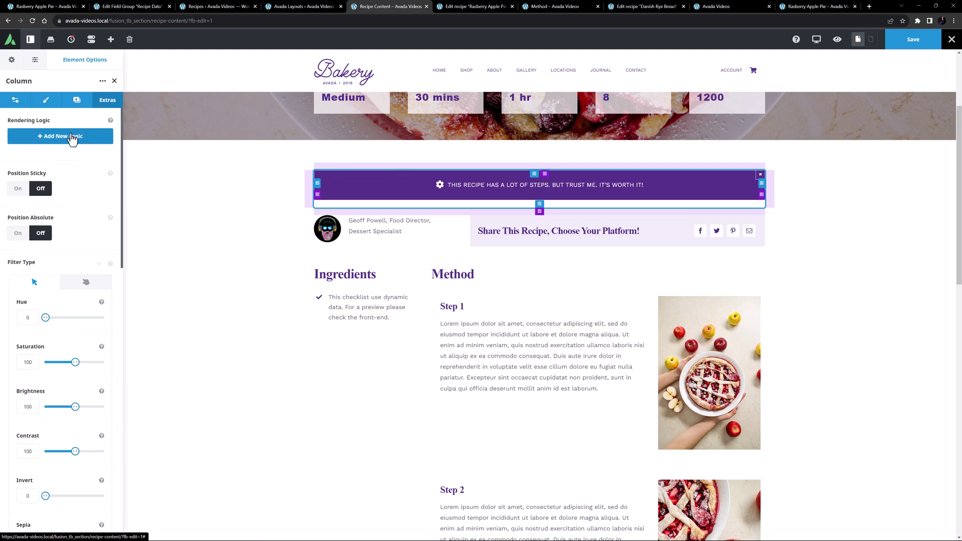
pyautogui.click(67, 138)
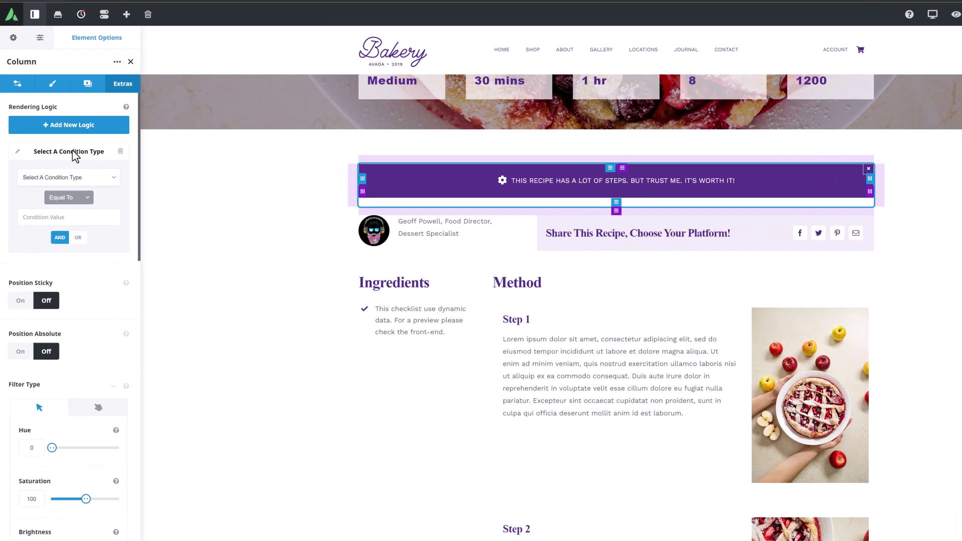
pyautogui.click(55, 182)
pyautogui.scroll(-5, 56, 245)
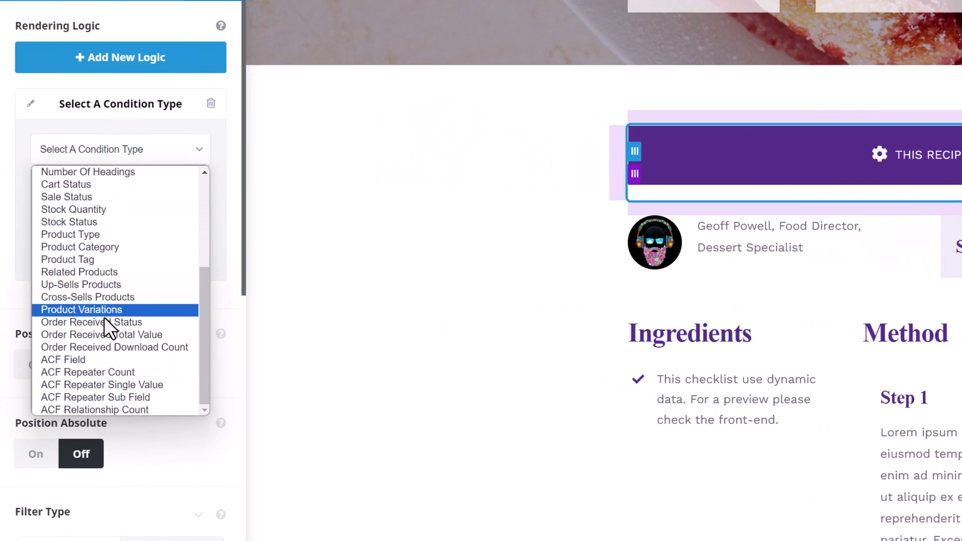
pyautogui.click(100, 373)
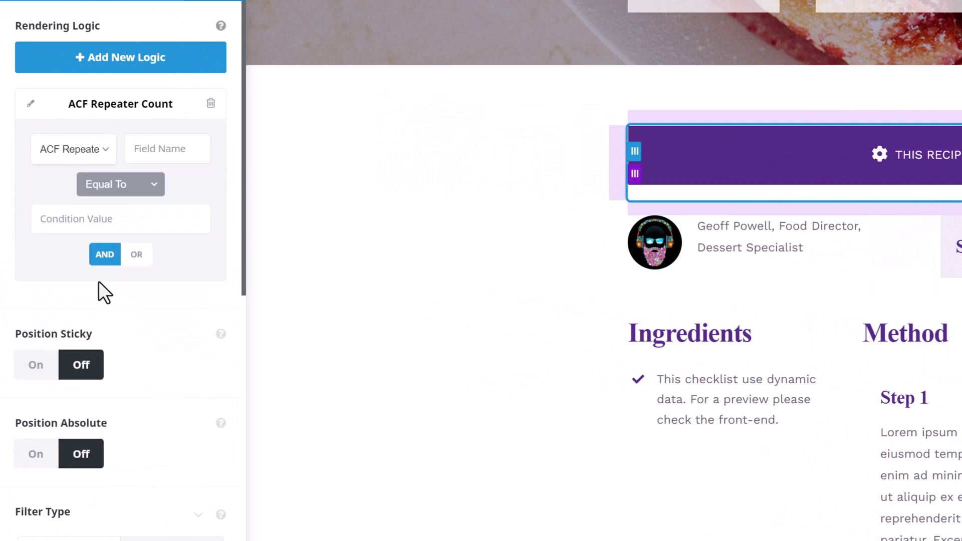
# Step: Set the alert column's rendering condition to field name method, Greater Than, with a value of 5
pyautogui.click(170, 147)
pyautogui.write('method')
pyautogui.click(159, 169)
pyautogui.click(158, 191)
pyautogui.click(143, 224)
pyautogui.click(143, 224)
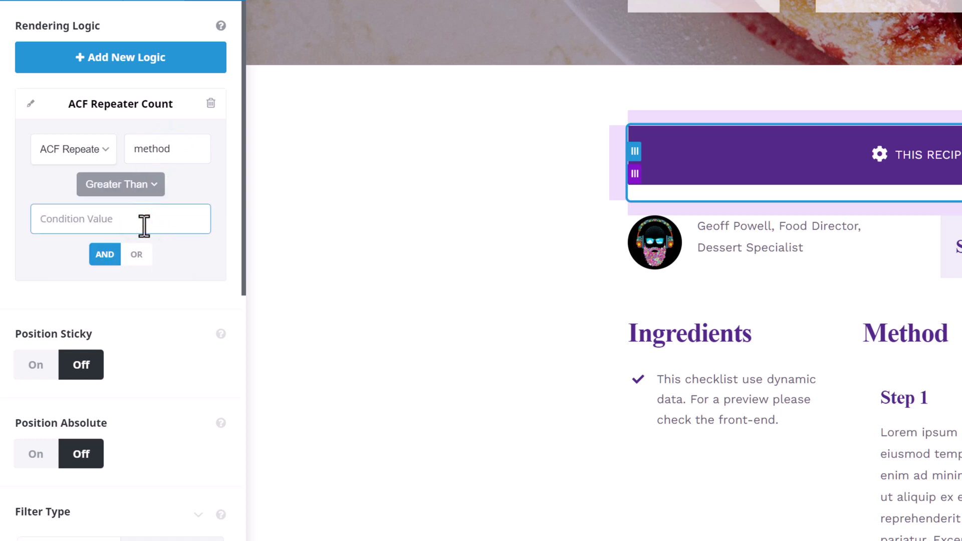
pyautogui.write('5')
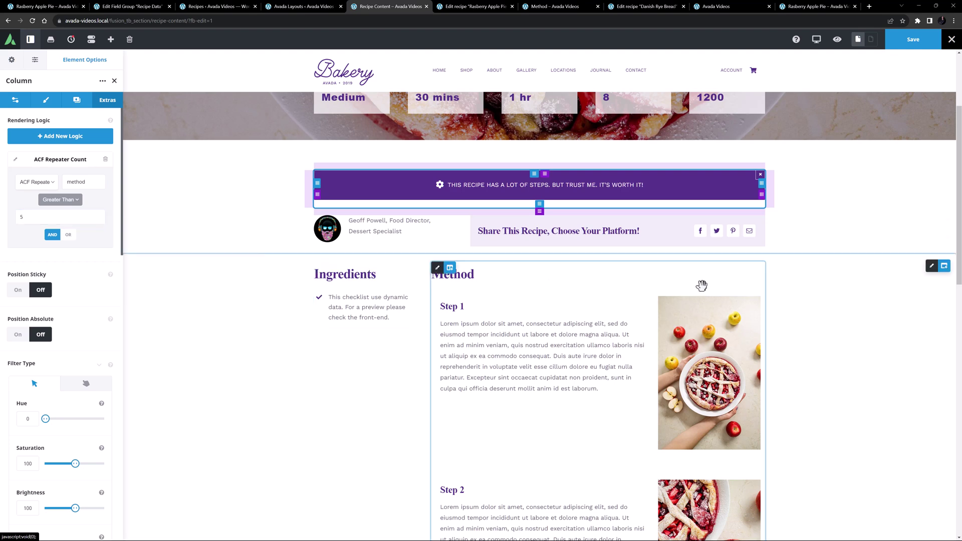
pyautogui.scroll(-12, 702, 286)
pyautogui.scroll(-2, 702, 286)
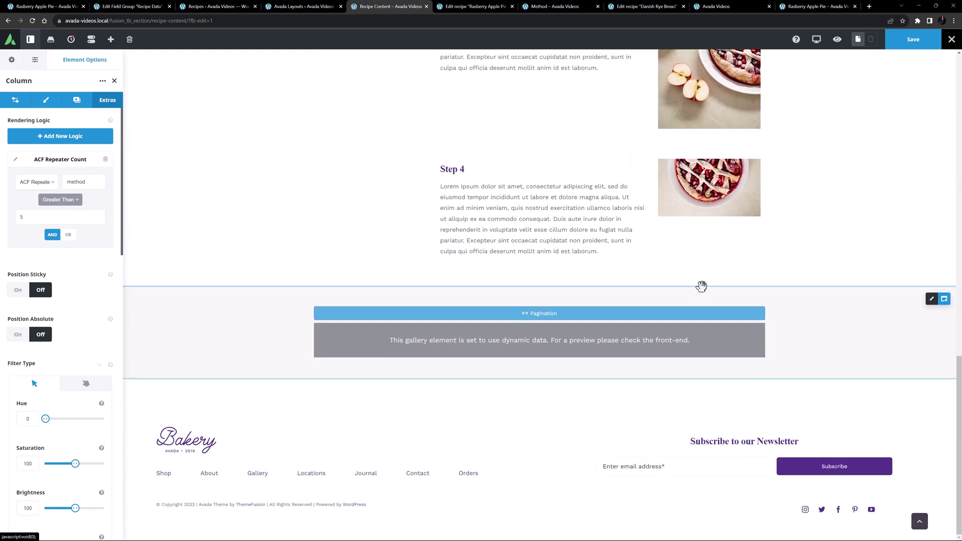
# Step: Add a Relationship field labelled Recommended, with field name recommended, to the Recipe Data field group in ACF
pyautogui.click(145, 7)
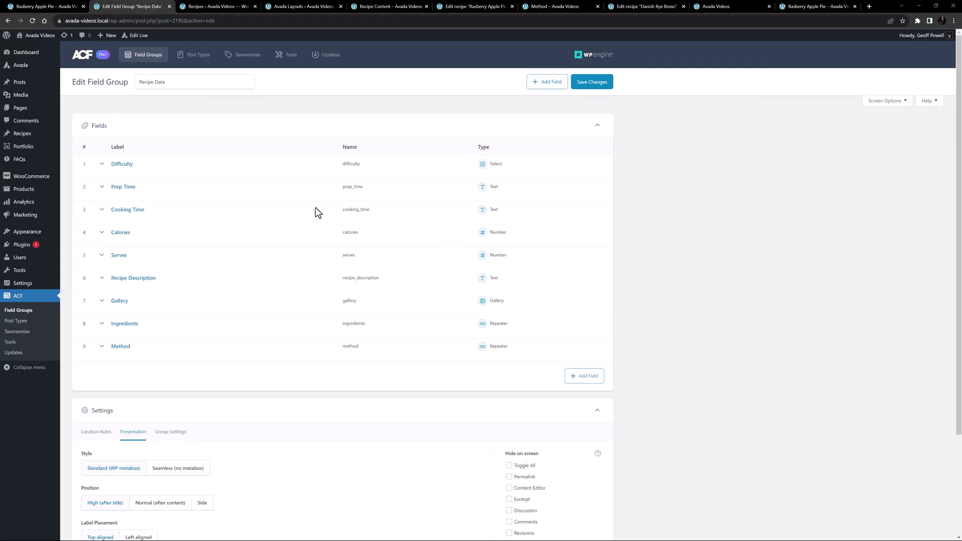
pyautogui.click(583, 377)
pyautogui.click(254, 432)
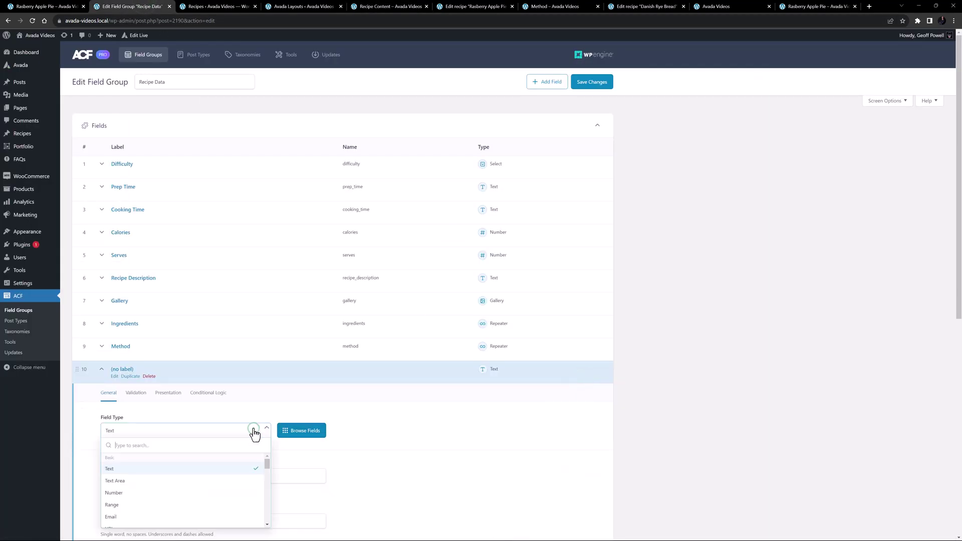
pyautogui.write('re')
pyautogui.click(165, 491)
pyautogui.click(133, 474)
pyautogui.press('Tab')
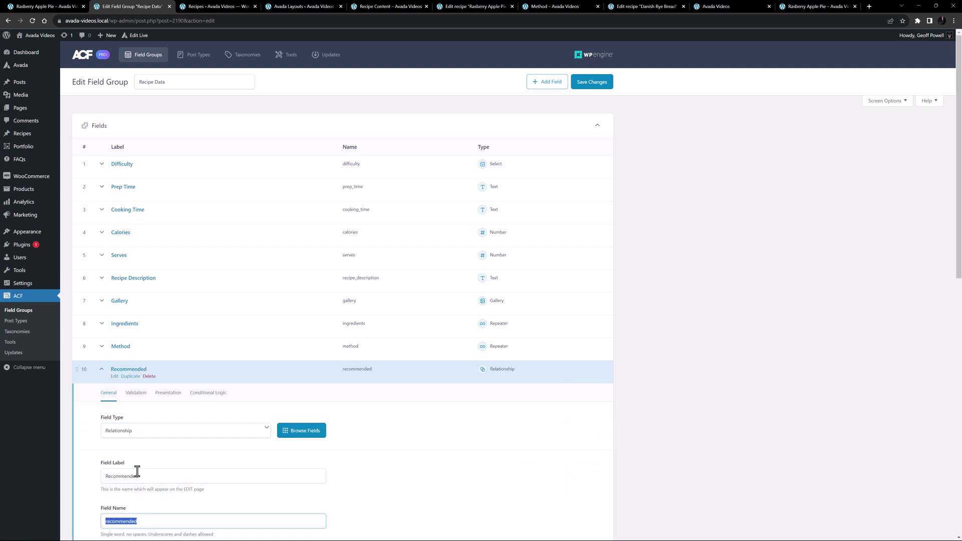
# Step: Filter the Recommended field by the Recipe post type and save the field group
pyautogui.scroll(-3, 135, 470)
pyautogui.click(125, 418)
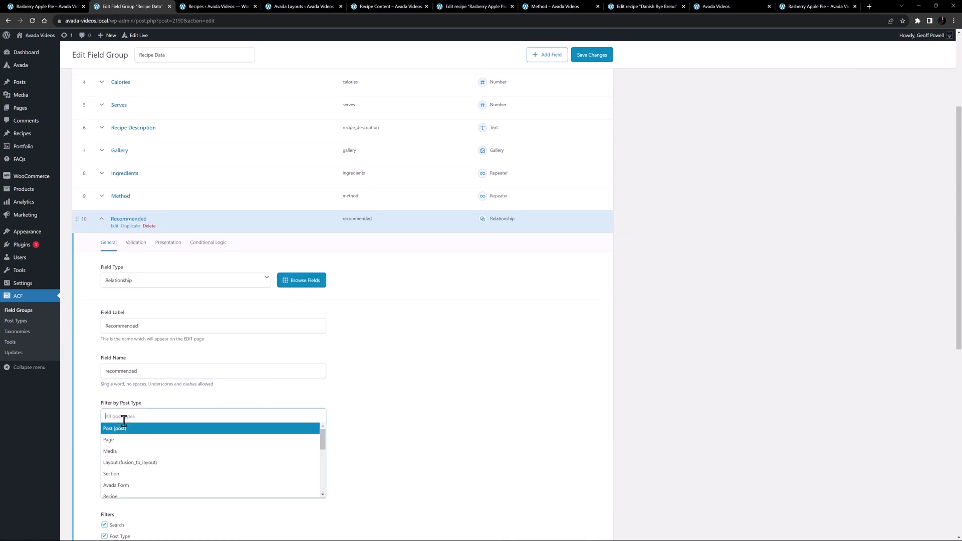
pyautogui.scroll(-1, 124, 420)
pyautogui.click(122, 454)
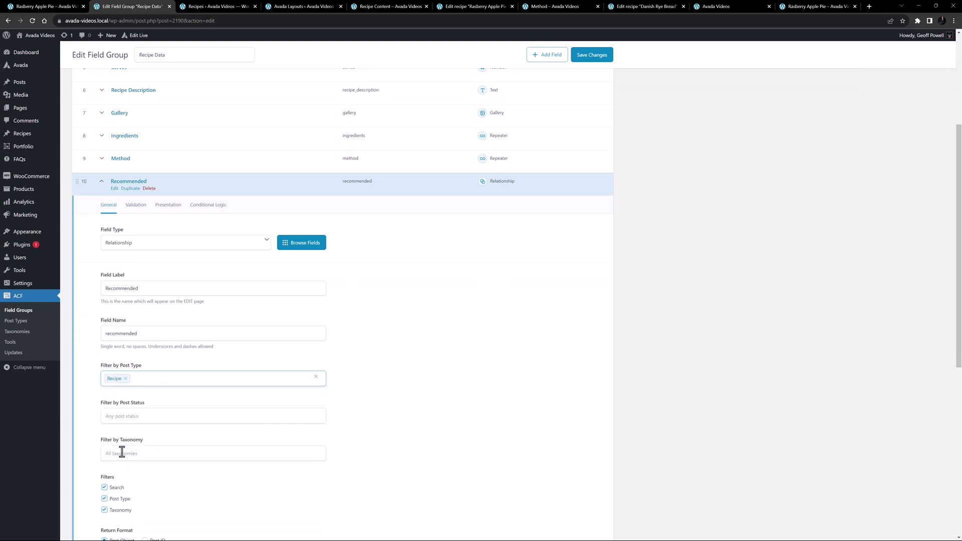
pyautogui.click(592, 55)
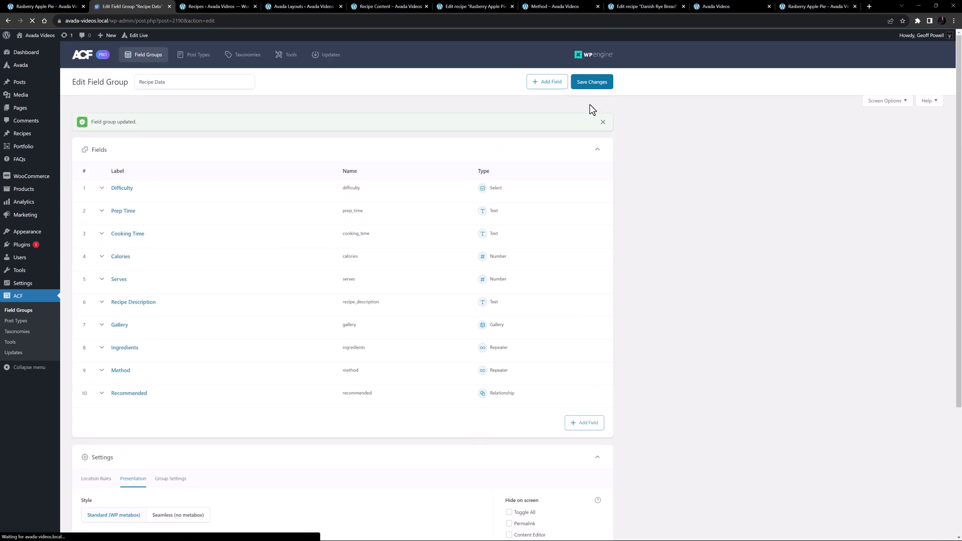
# Step: Reload the Danish Rye Bread recipe's edit page, choose Croissants and Macaroons as its Recommended recipes, and update the recipe
pyautogui.click(639, 5)
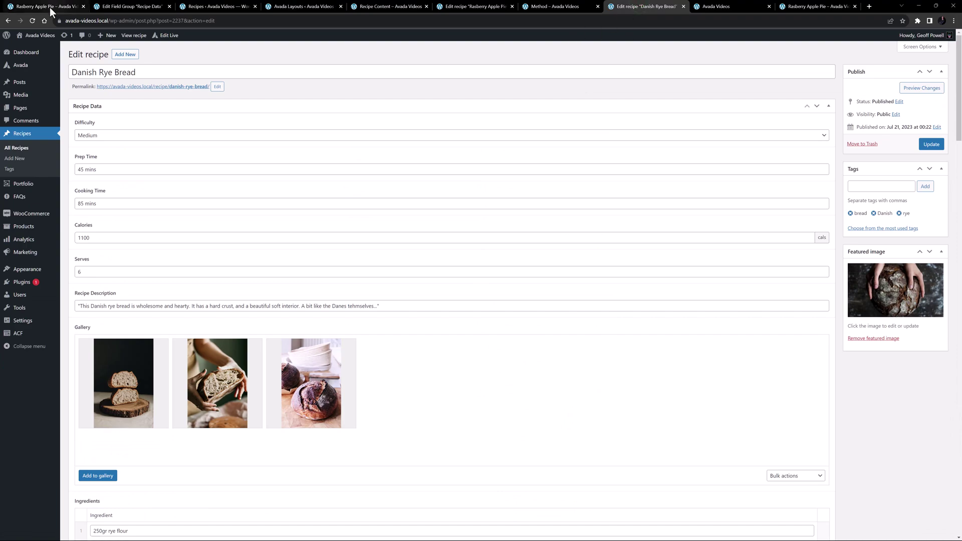
pyautogui.click(32, 21)
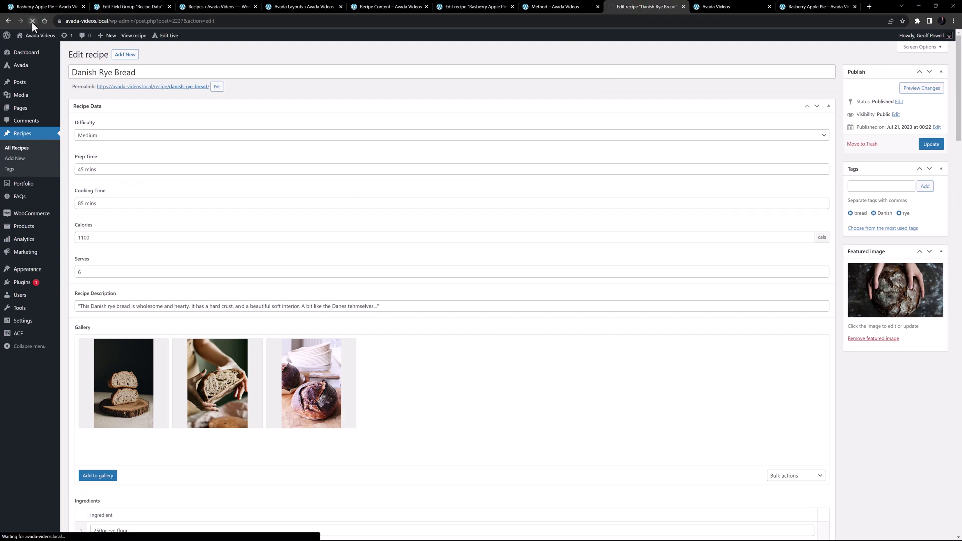
pyautogui.scroll(-1, 329, 277)
pyautogui.scroll(-20, 325, 277)
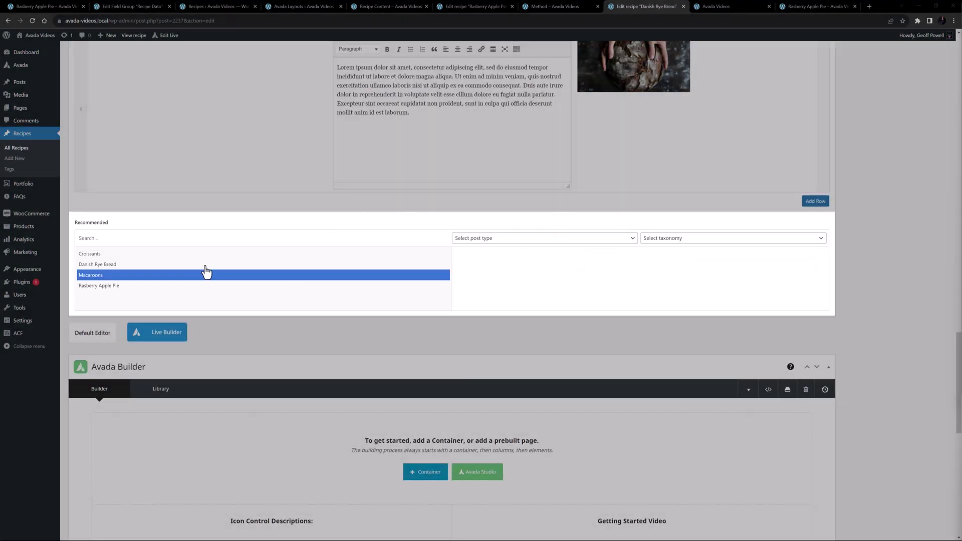
pyautogui.click(125, 253)
pyautogui.click(110, 275)
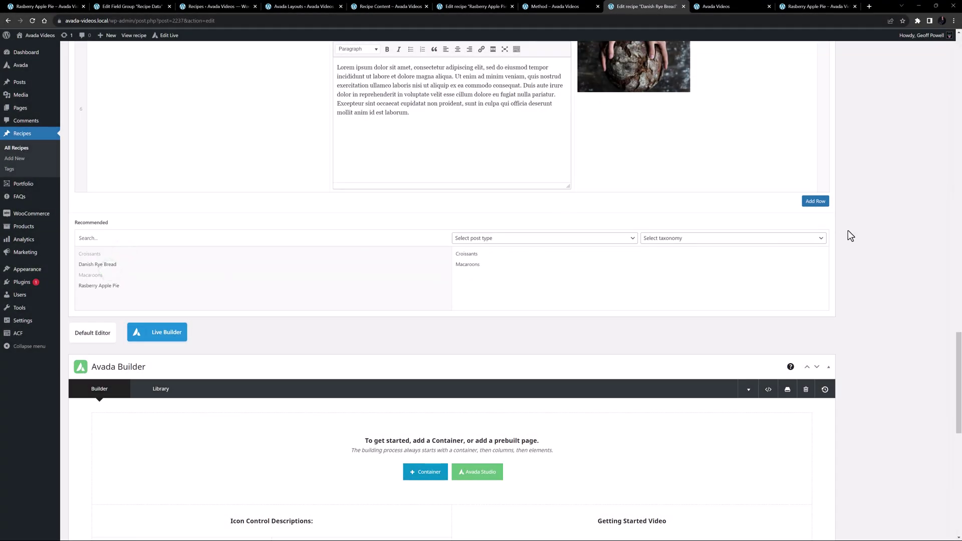
pyautogui.scroll(20, 838, 236)
pyautogui.click(933, 146)
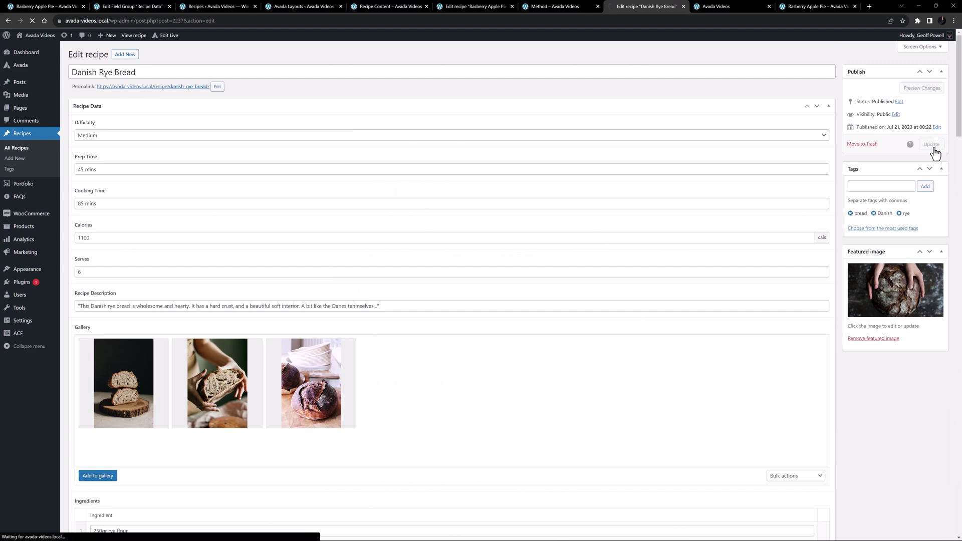
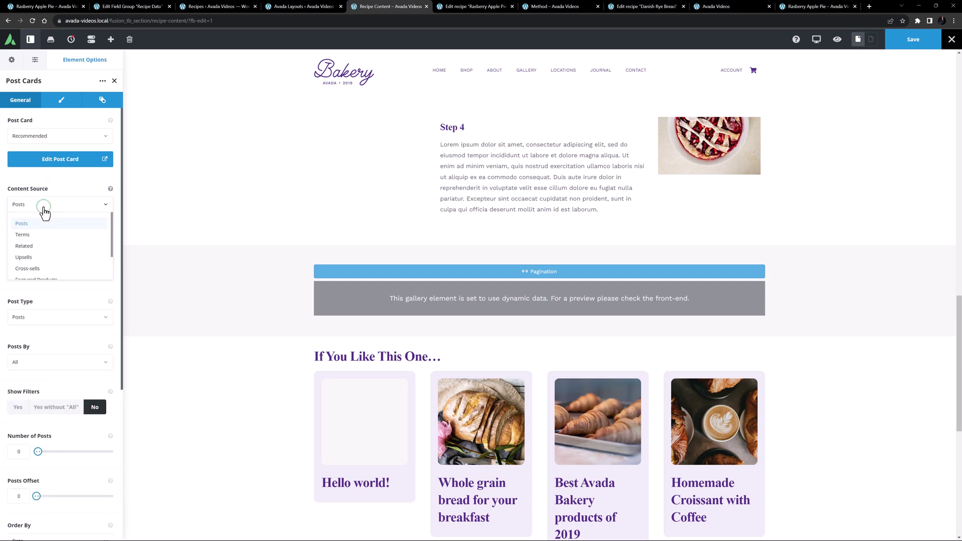
# Step: Set the content source of the Post Cards under "If You Like This One…" to ACF Relationship with recommended as the relationship field
pyautogui.scroll(-3, 48, 226)
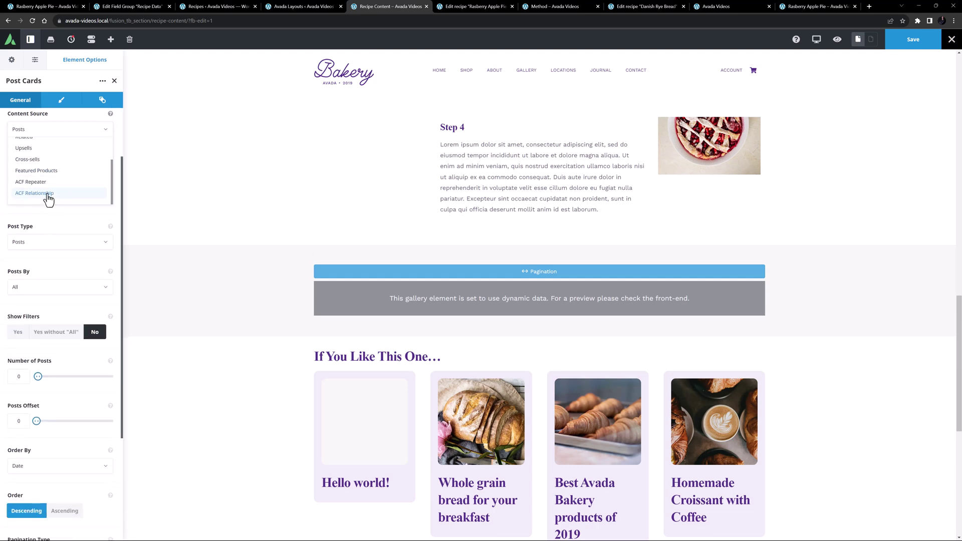
pyautogui.click(47, 197)
pyautogui.click(42, 179)
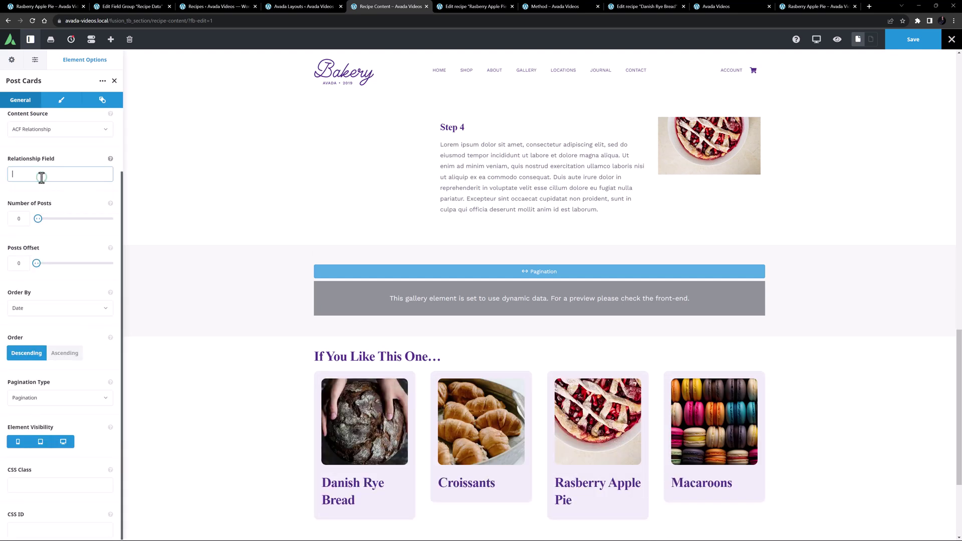
pyautogui.write('recommended')
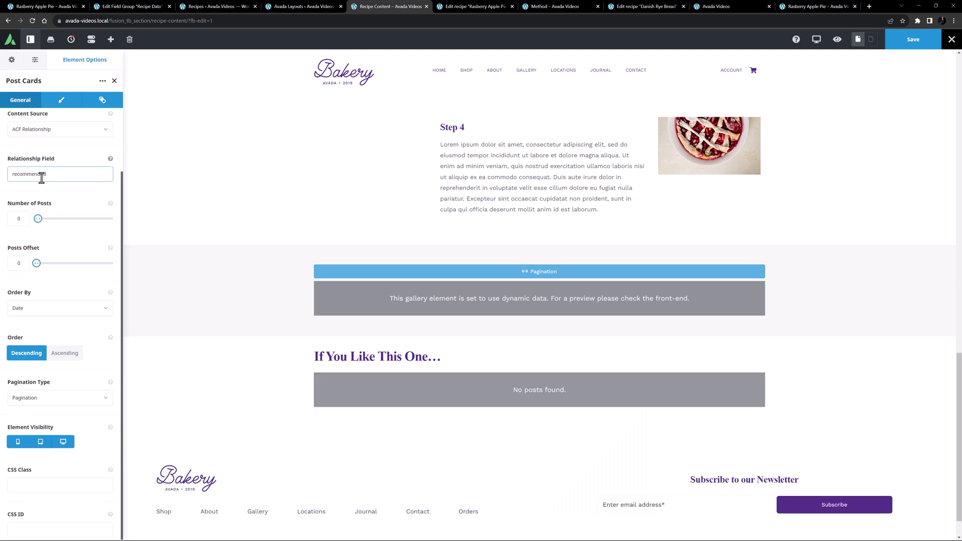
# Step: Set the number of columns of the Post Cards under "If You Like This One…" to 2
pyautogui.click(57, 106)
pyautogui.doubleClick(11, 251)
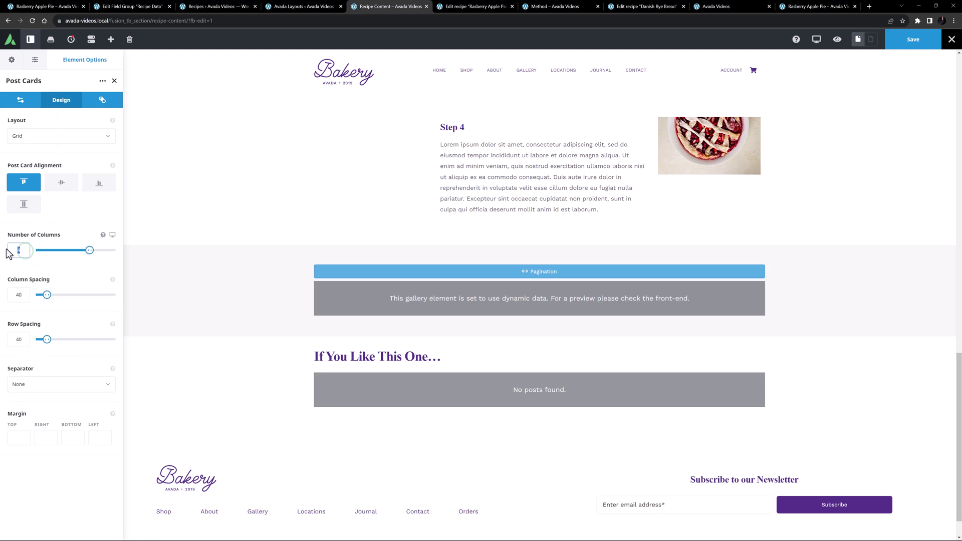
pyautogui.write('2')
pyautogui.press('Tab')
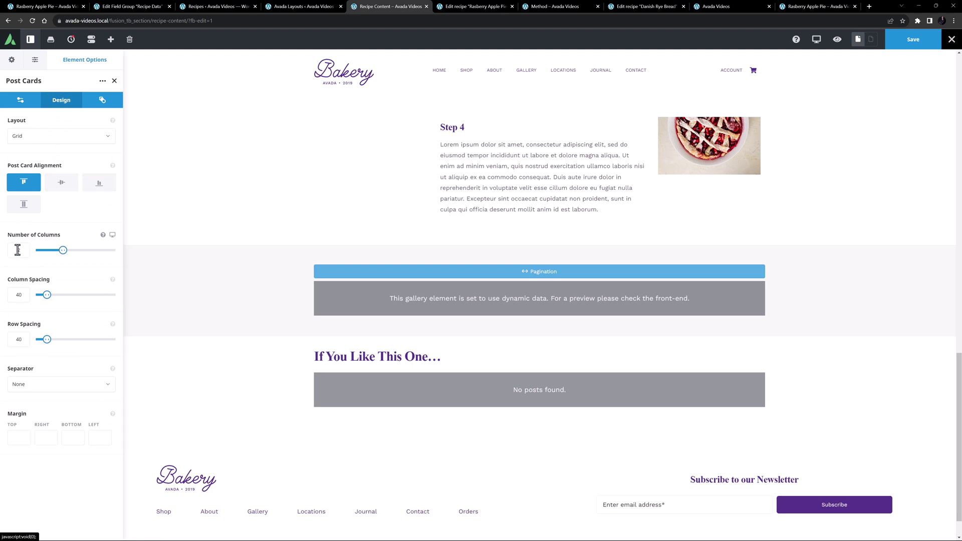
pyautogui.click(68, 225)
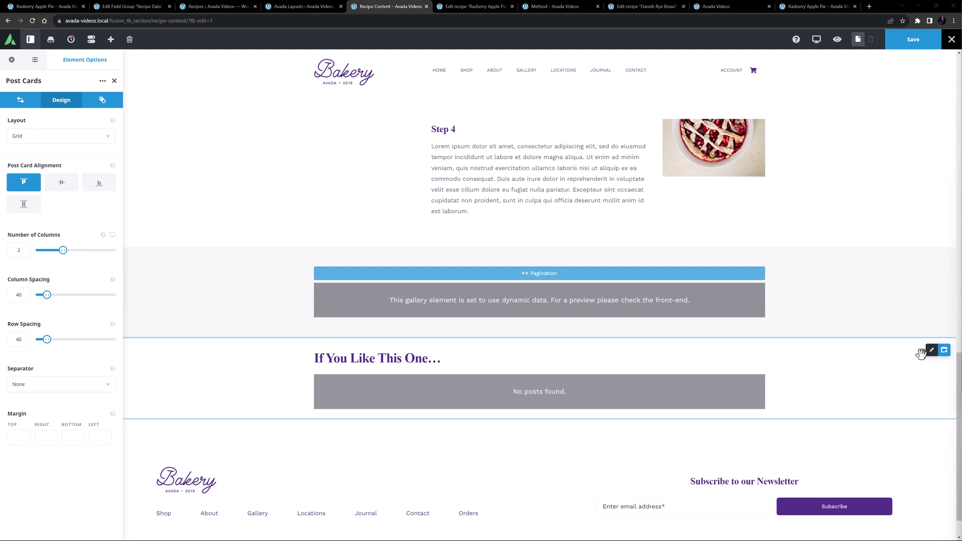
# Step: Add an ACF Relationship Count rendering logic condition to the container holding the "If You Like This One…" section
pyautogui.click(932, 351)
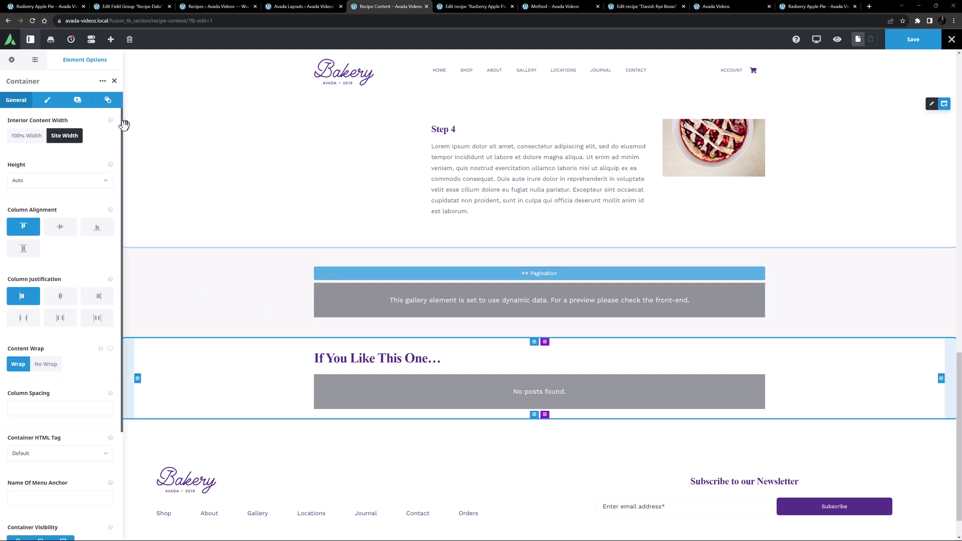
pyautogui.click(108, 100)
pyautogui.click(60, 140)
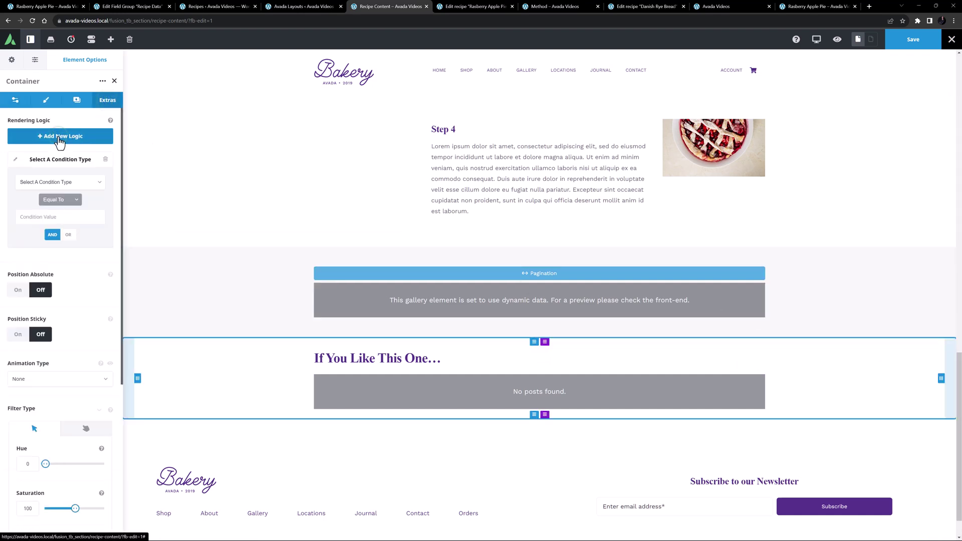
pyautogui.click(58, 183)
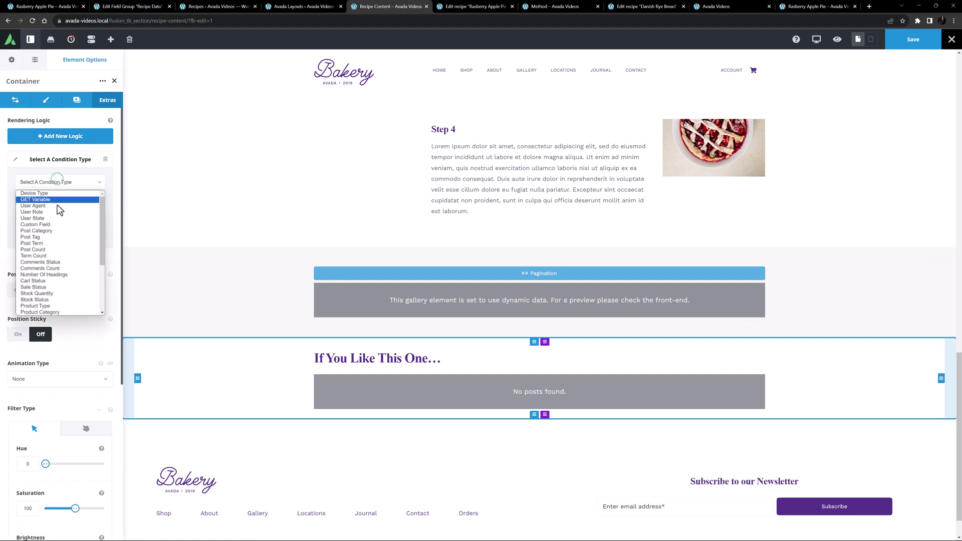
pyautogui.scroll(-5, 57, 246)
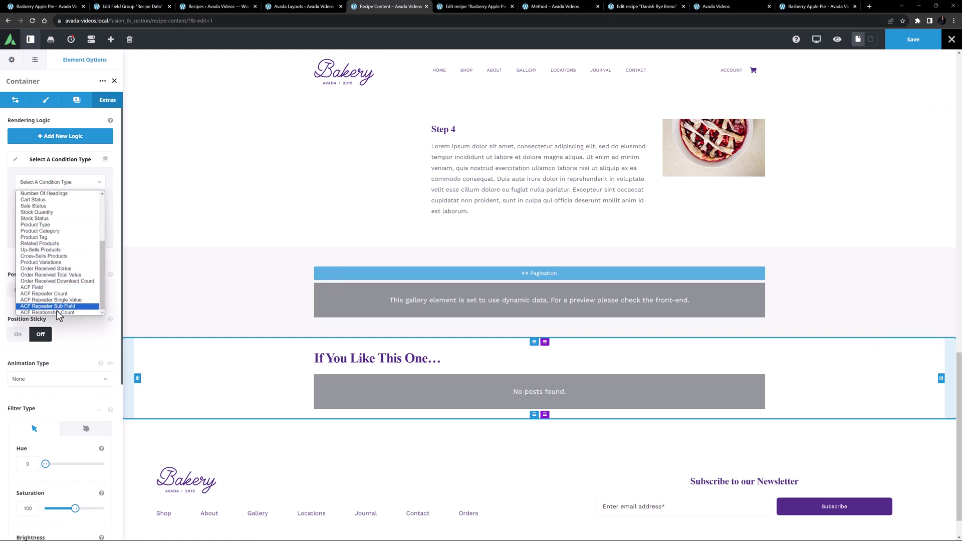
pyautogui.click(59, 312)
# Step: Set the condition's field name to recommended and its comparison to Greater Than
pyautogui.click(76, 182)
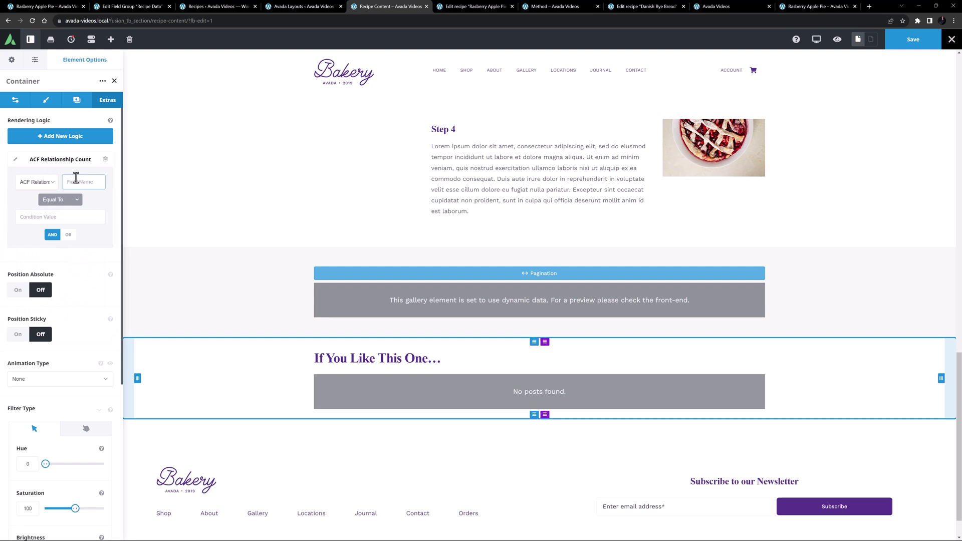
pyautogui.write('recommended')
pyautogui.click(56, 200)
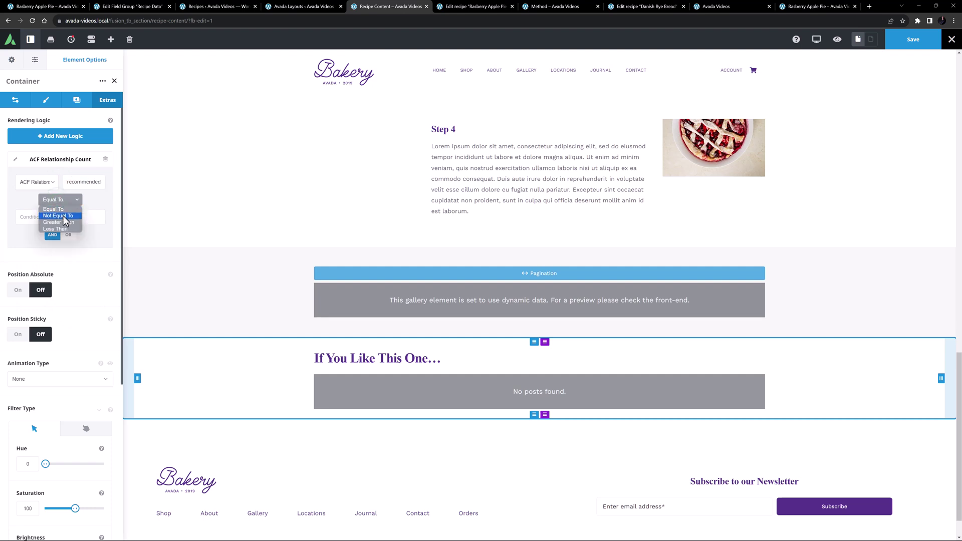
pyautogui.click(65, 223)
pyautogui.click(64, 222)
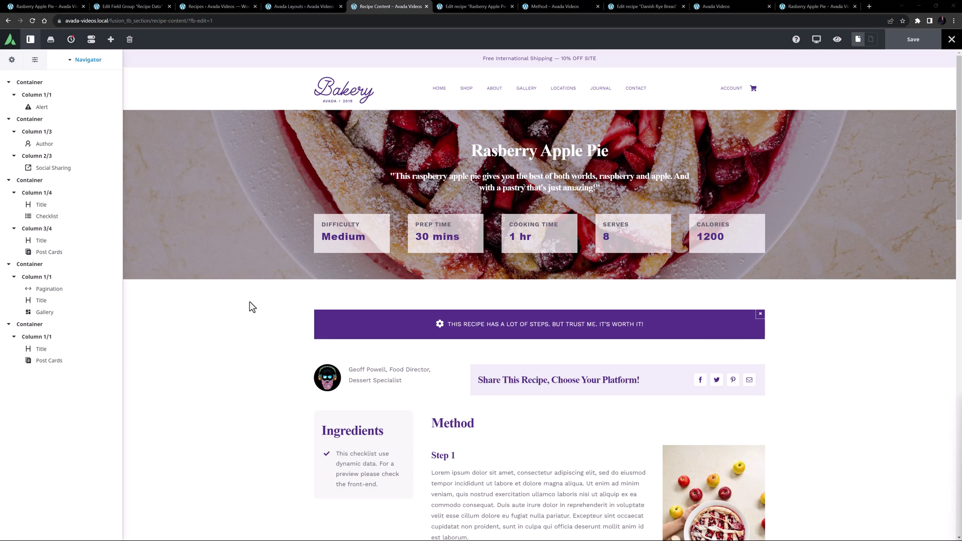
# Step: Open the Croissants recipe from the home page's recipe collection in a new tab and review its alert area, method steps, gallery and pagination
pyautogui.click(709, 6)
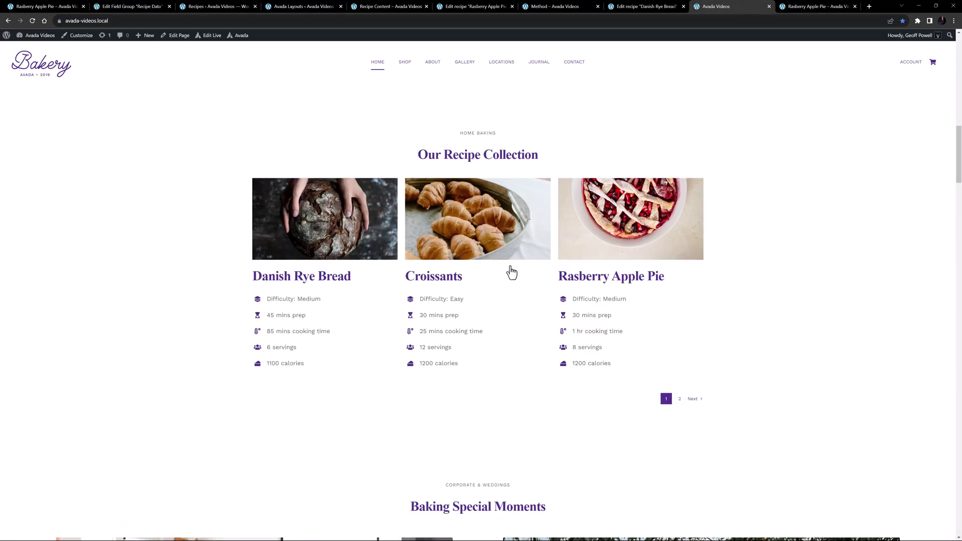
pyautogui.middleClick(449, 276)
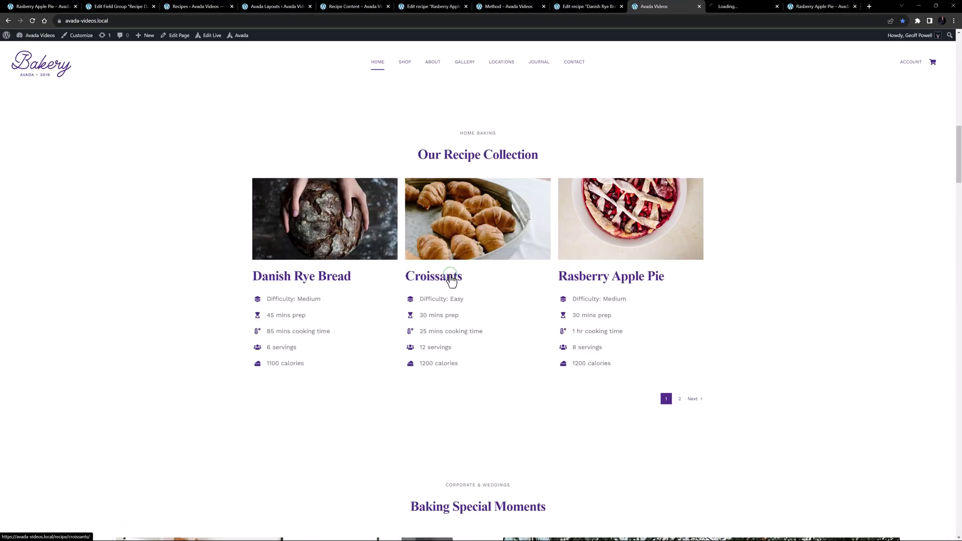
pyautogui.click(735, 6)
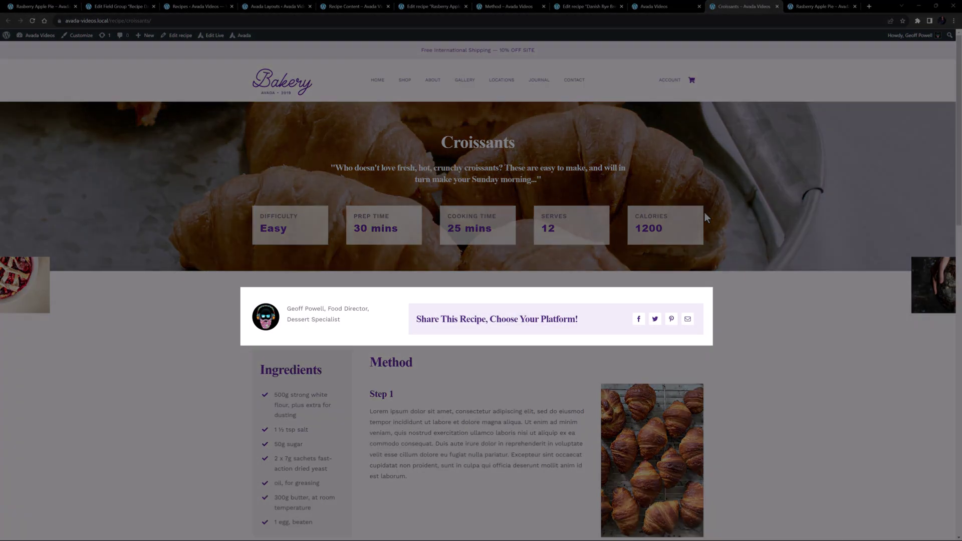
pyautogui.scroll(-4, 705, 213)
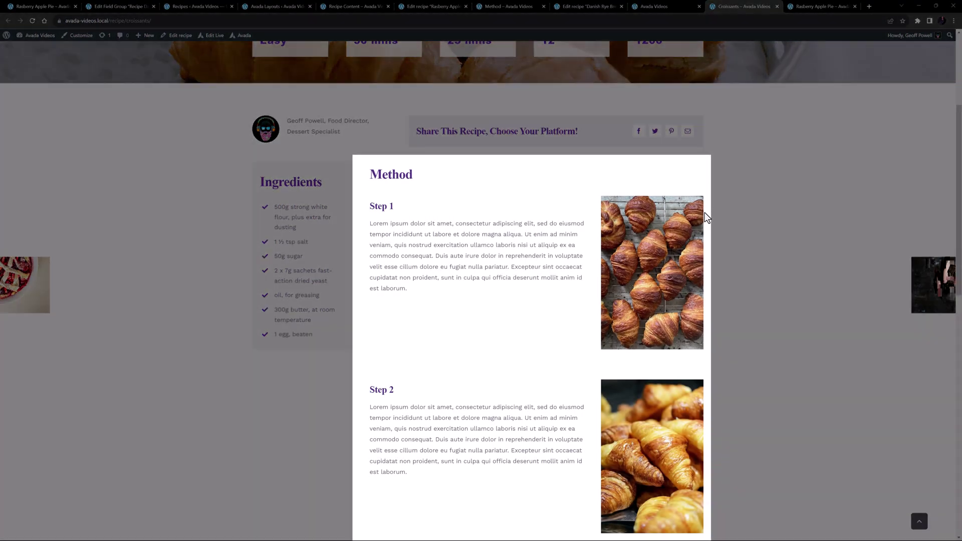
pyautogui.scroll(-5, 707, 217)
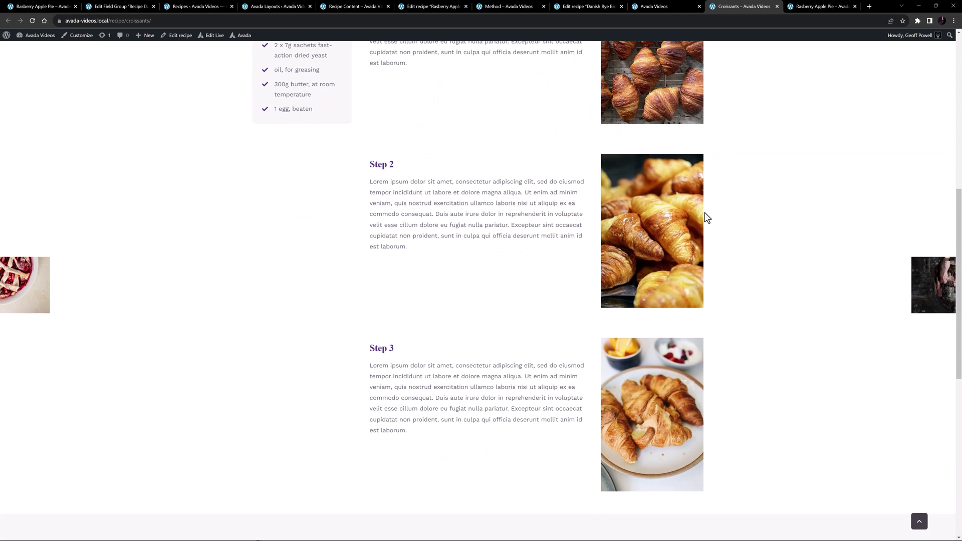
pyautogui.scroll(-3, 707, 218)
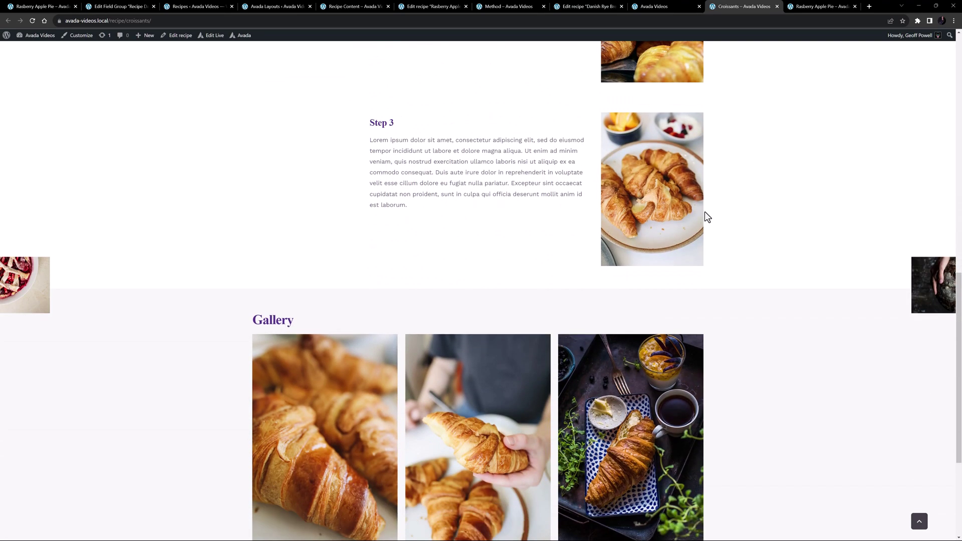
pyautogui.scroll(-3, 707, 218)
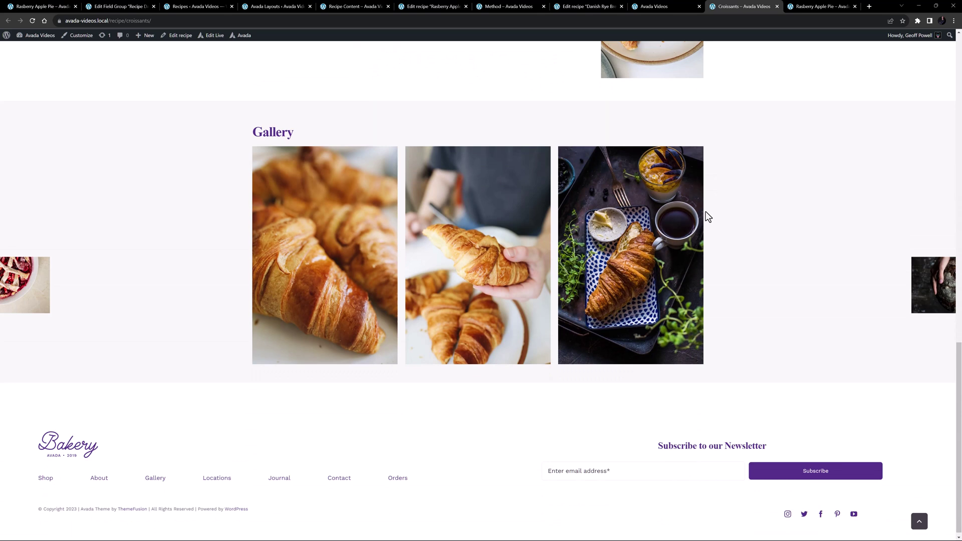
pyautogui.moveTo(21, 302)
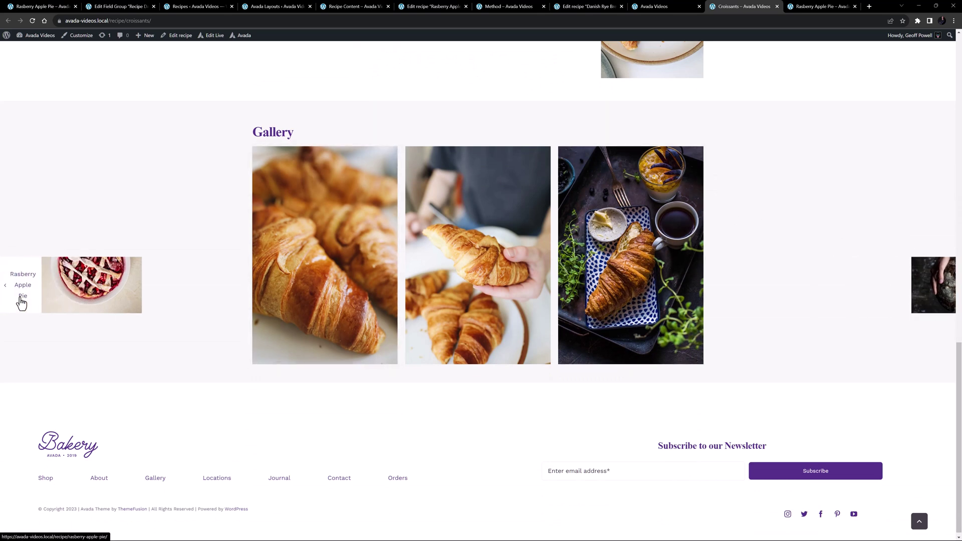
pyautogui.moveTo(957, 398)
pyautogui.mouseDown()
pyautogui.moveTo(959, 100)
pyautogui.moveTo(949, 400)
pyautogui.mouseUp()
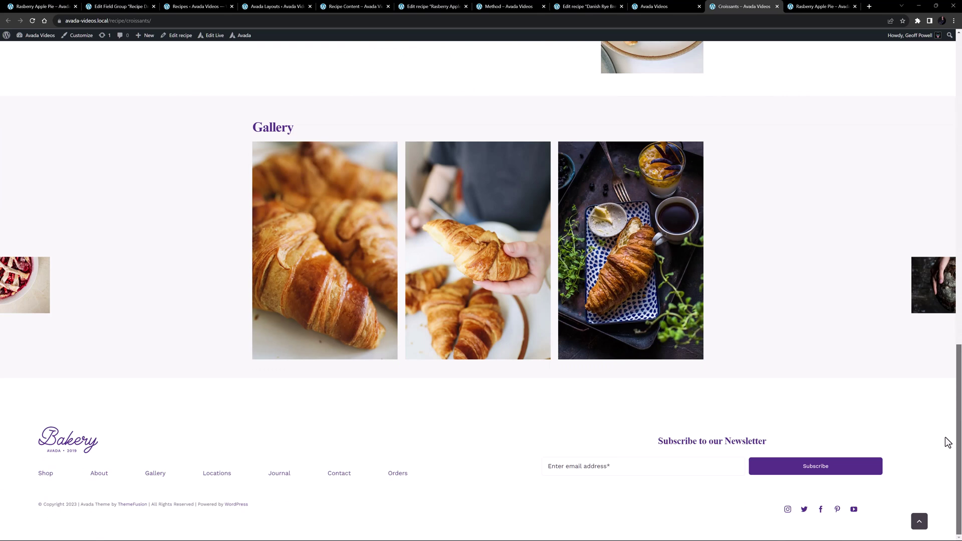
# Step: Go to the Danish Rye Bread recipe through the page's pagination and check its alert and "If You Like This One…" section, then return to the top
pyautogui.click(926, 282)
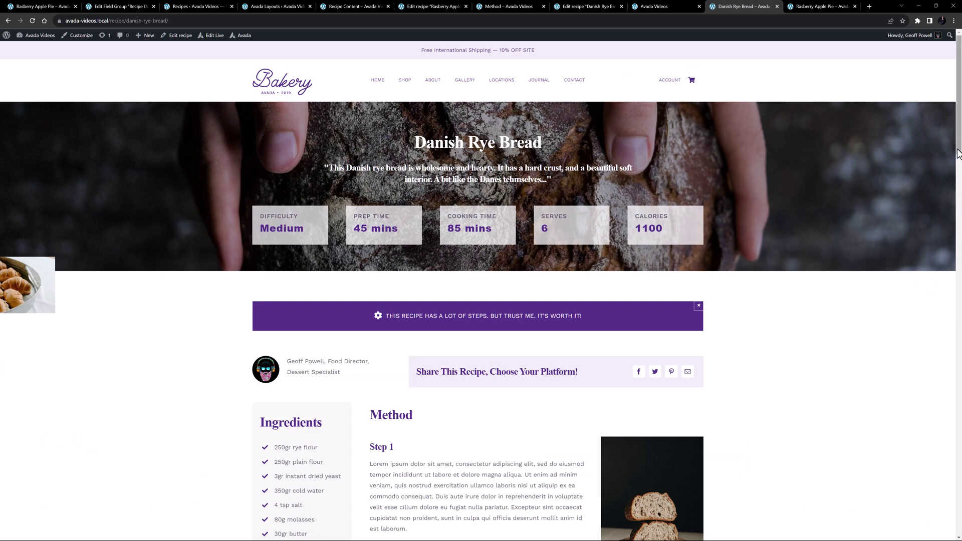
pyautogui.moveTo(959, 160); pyautogui.dragTo(959, 452)
pyautogui.moveTo(959, 384); pyautogui.dragTo(959, 475)
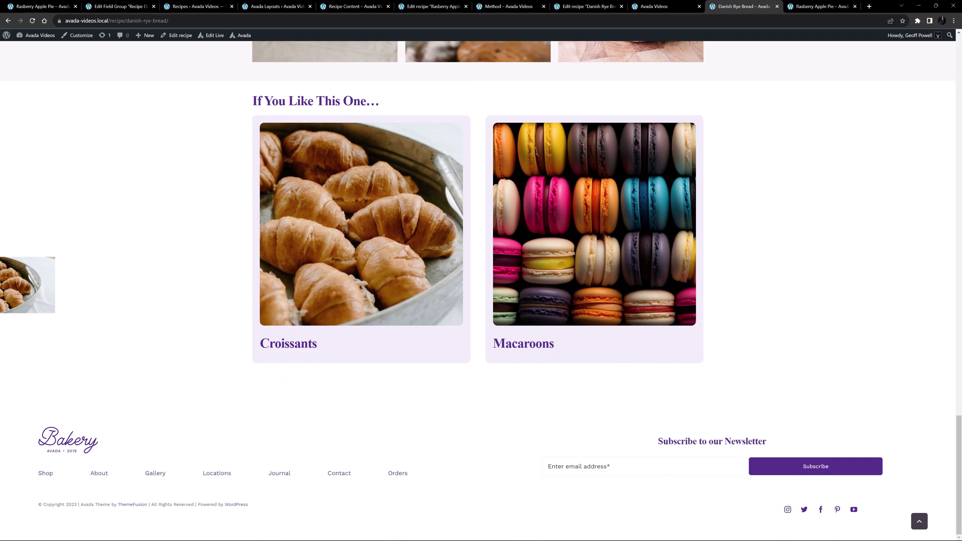
pyautogui.click(920, 521)
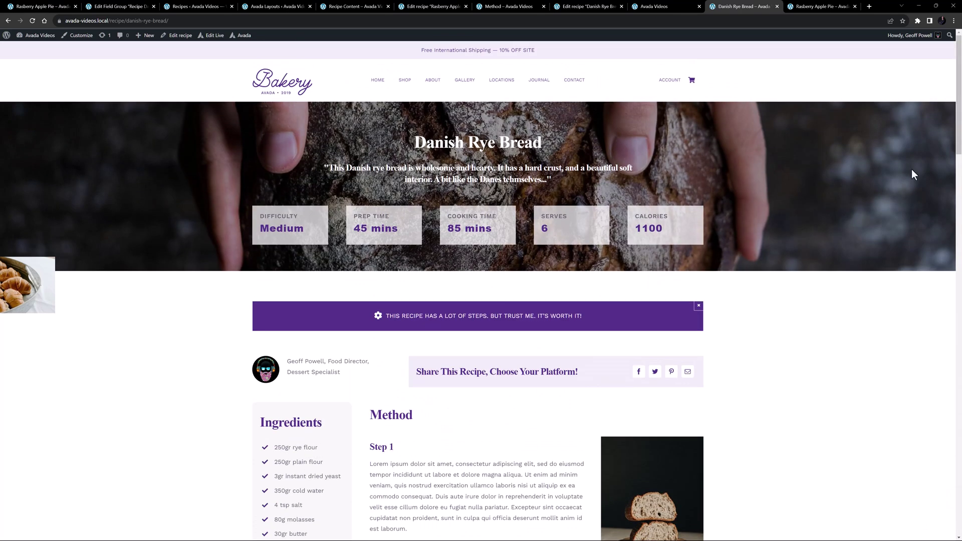